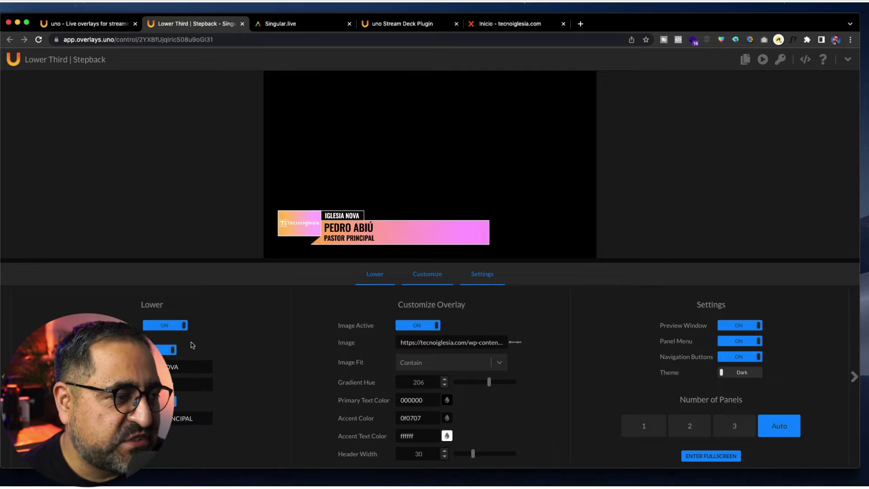
Step: Hide the lower third overlay and show it again to preview its animation
left_click(173, 325)
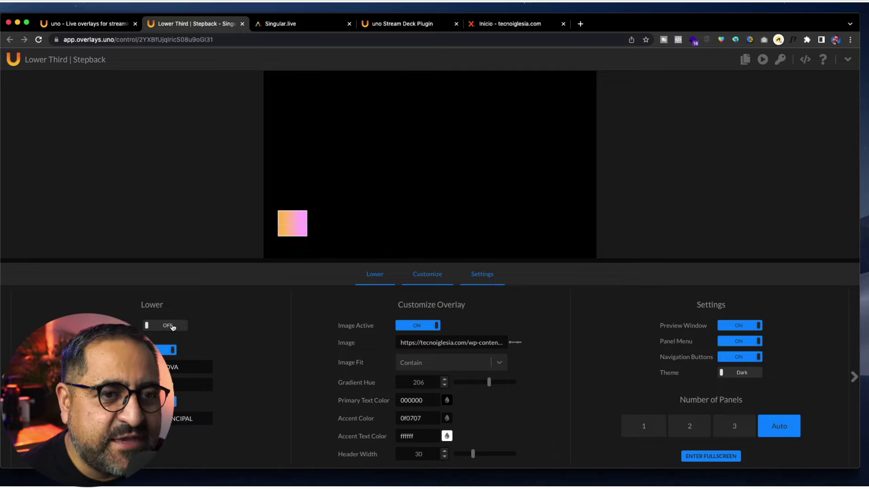
left_click(172, 326)
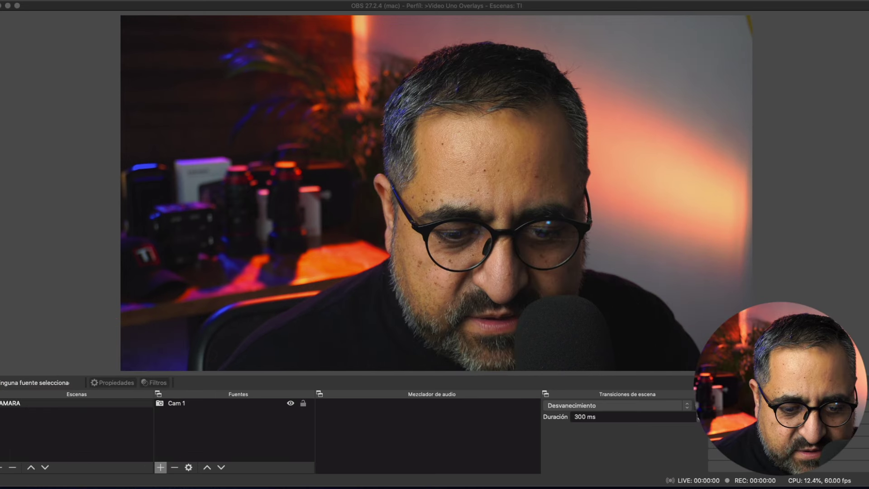
Step: In OBS, add a new browser source (Navegador) named "PLECA" plus the speaker's first name
left_click(161, 467)
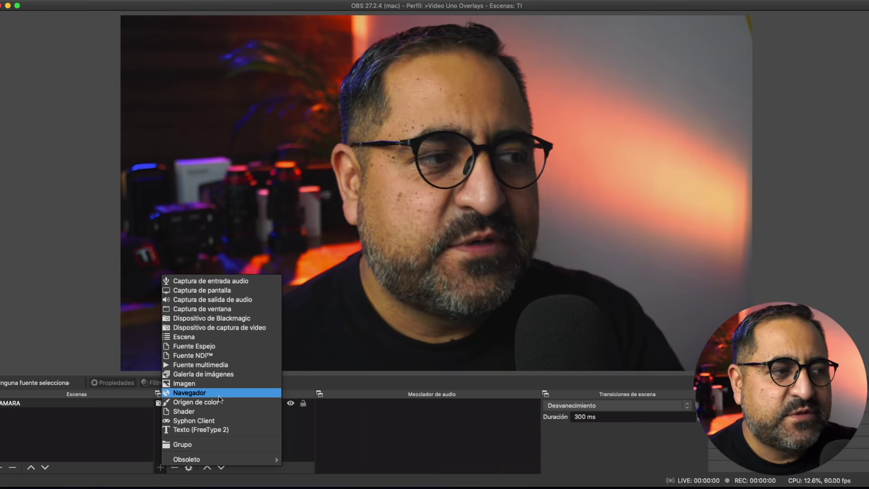
left_click(219, 397)
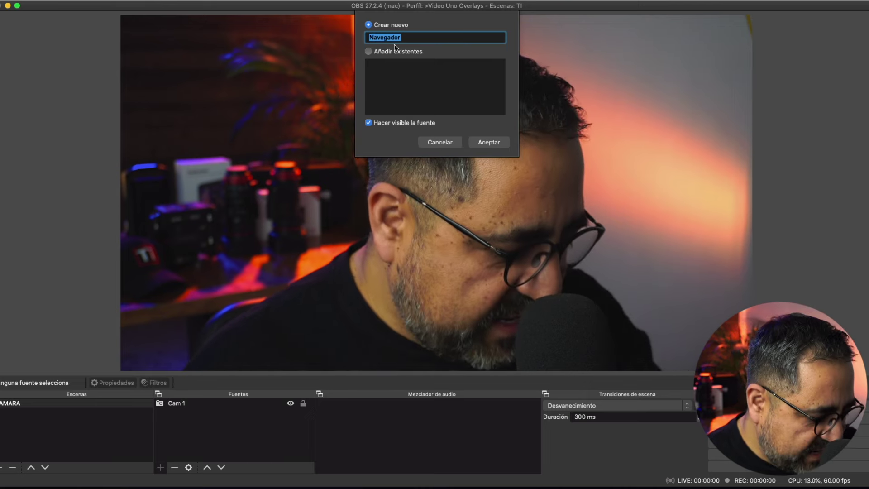
type("PLECA ")
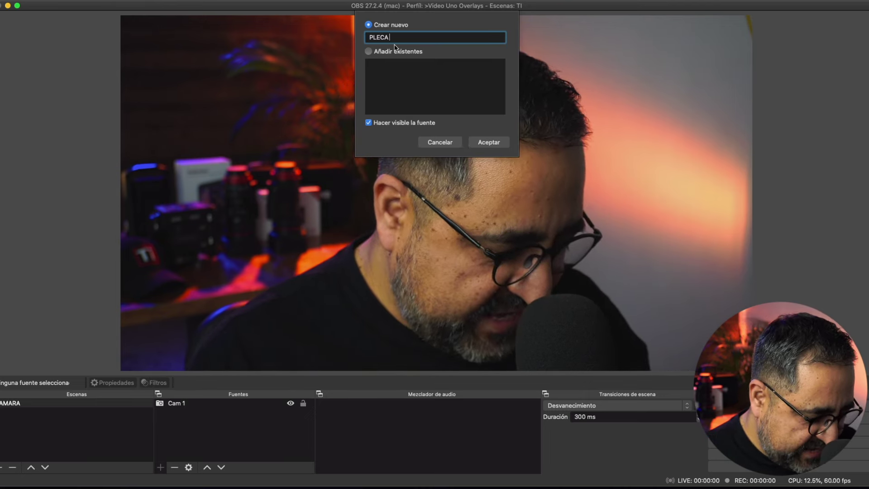
type("PEDRO")
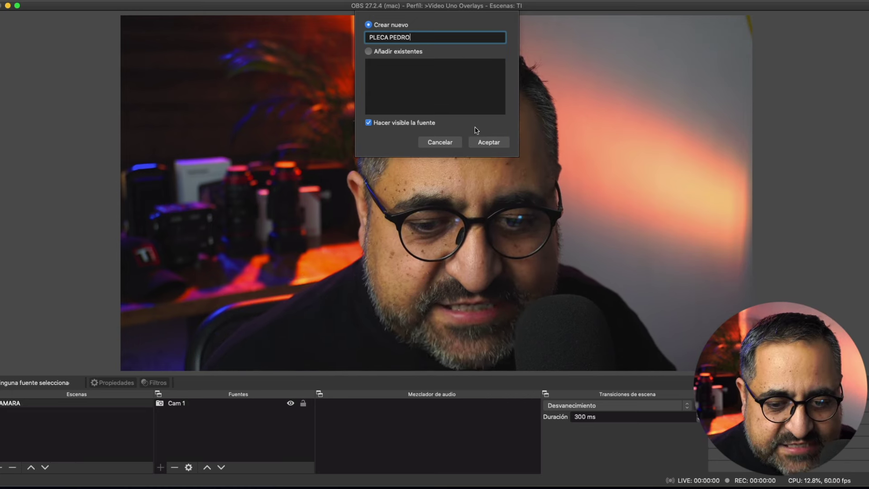
left_click(483, 144)
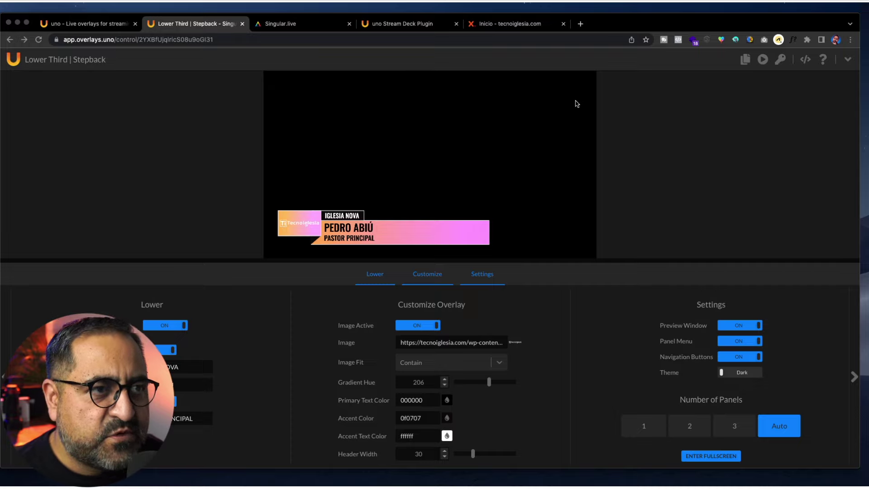
Step: Copy the output URL of the Lower Third | Stepback overlay from its uno control page in the browser
left_click(853, 90)
left_click(745, 60)
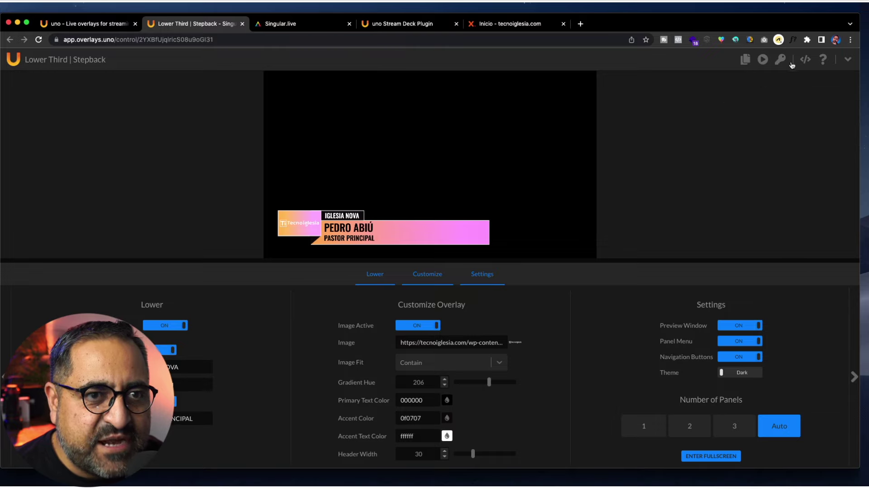
mouse_move(746, 63)
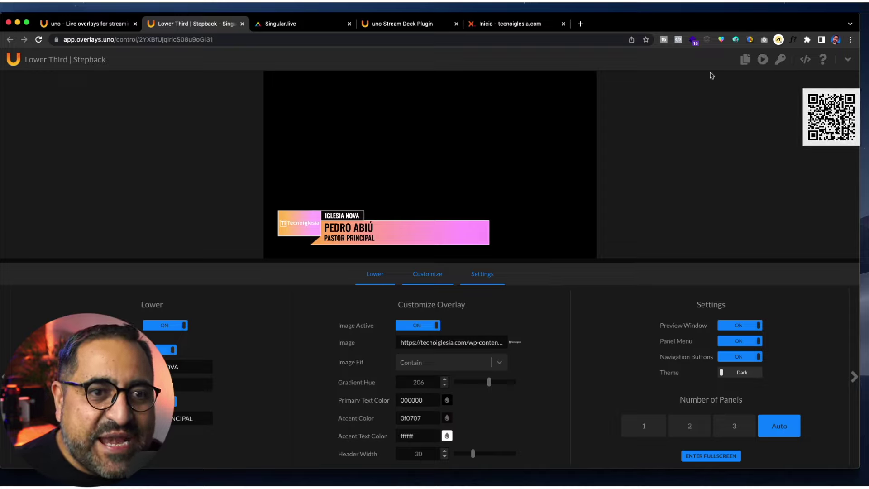
left_click(746, 60)
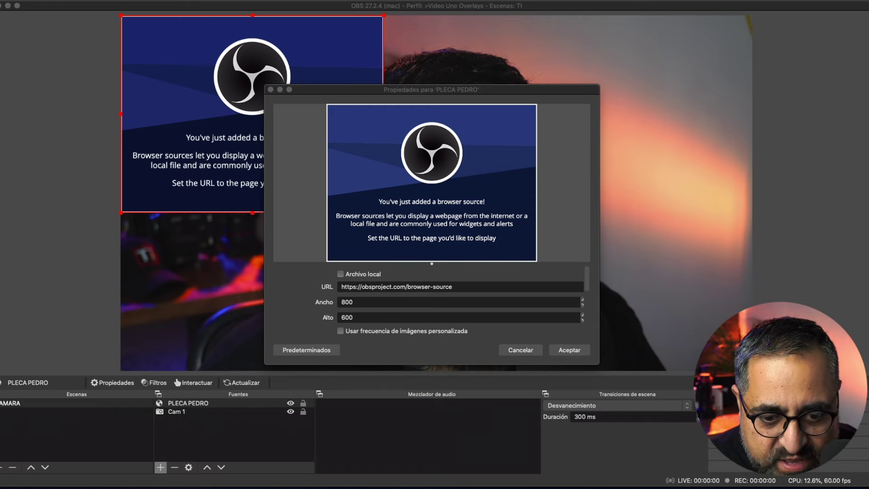
Step: Back in OBS, replace the browser source's URL with the copied output URL, set its size to 1920 by 1080, and accept the properties
left_click(376, 289)
triple_click(379, 287)
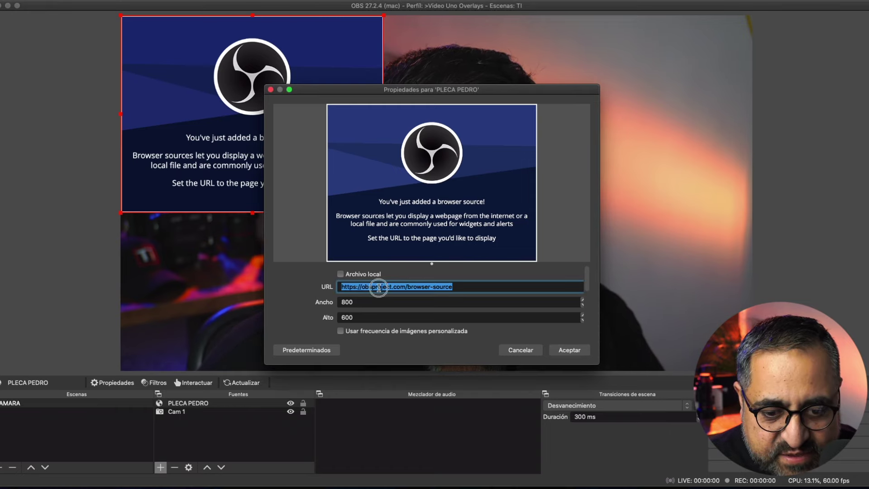
key("super+v")
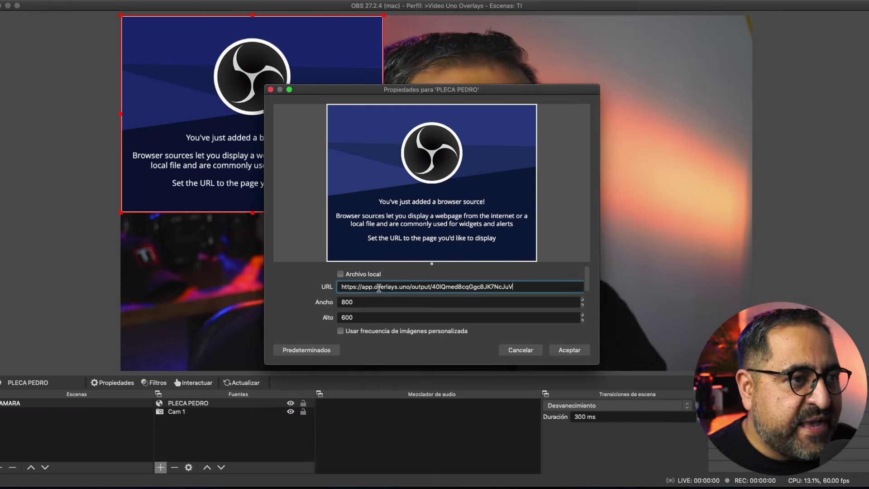
double_click(356, 302)
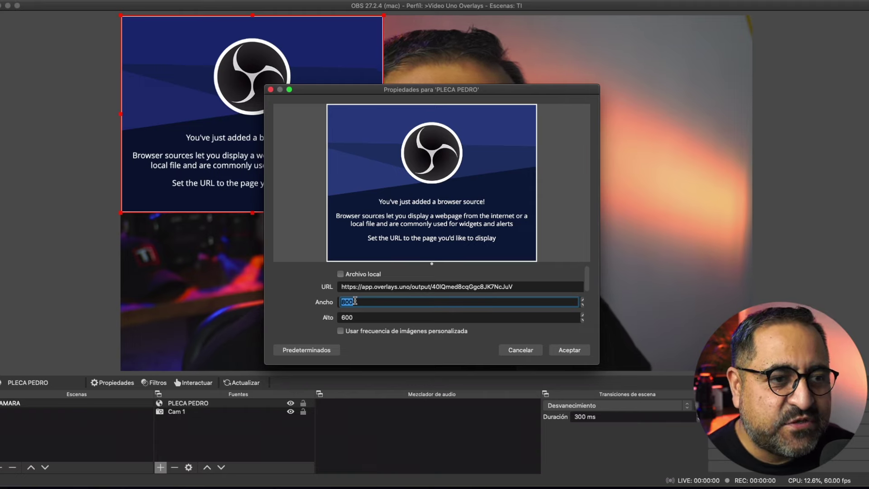
type("1920")
key("Tab")
type("1080")
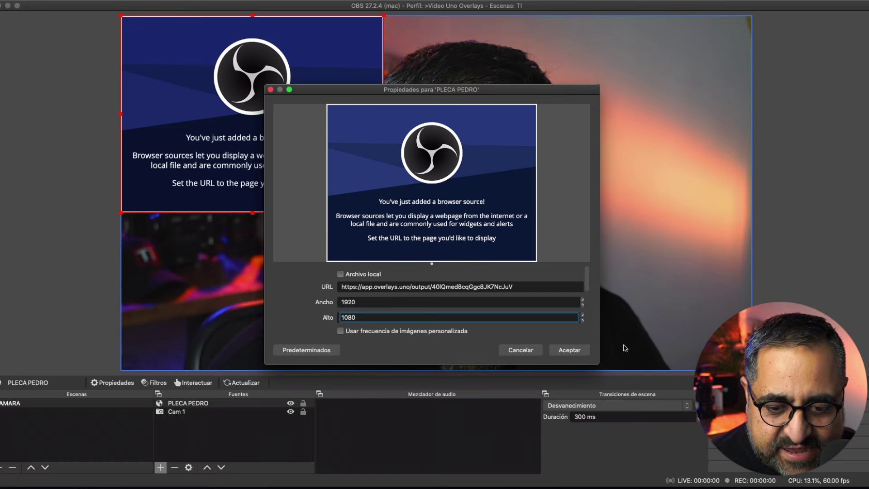
left_click(569, 350)
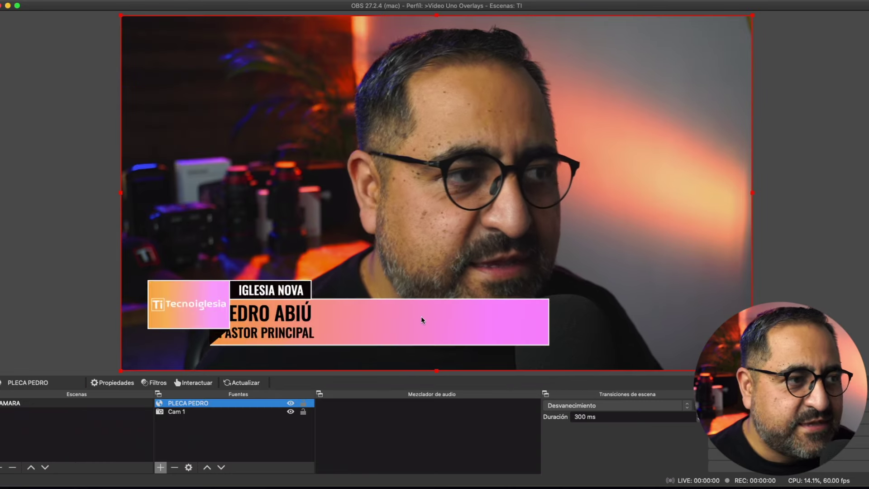
Step: Enlarge the lower third source slightly past the canvas's lower-left corner and deselect it
left_click(261, 268)
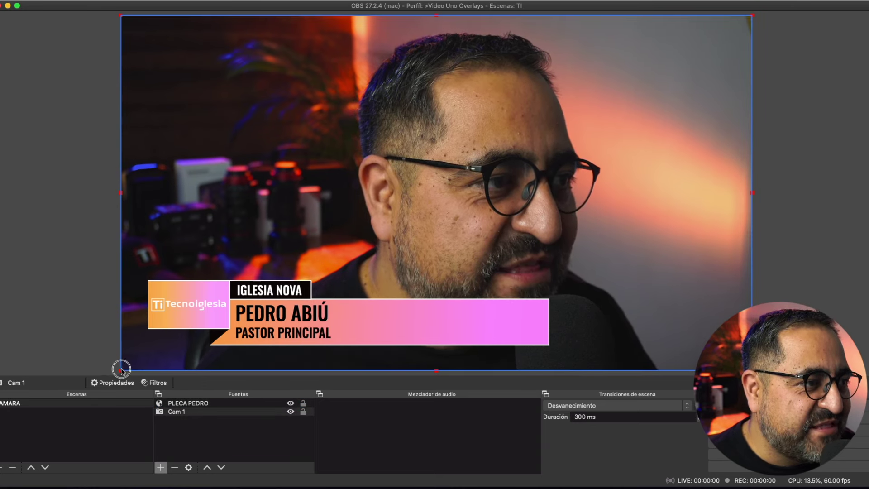
mouse_move(120, 367)
left_mouse_down()
mouse_move(259, 304)
mouse_move(105, 370)
left_mouse_up()
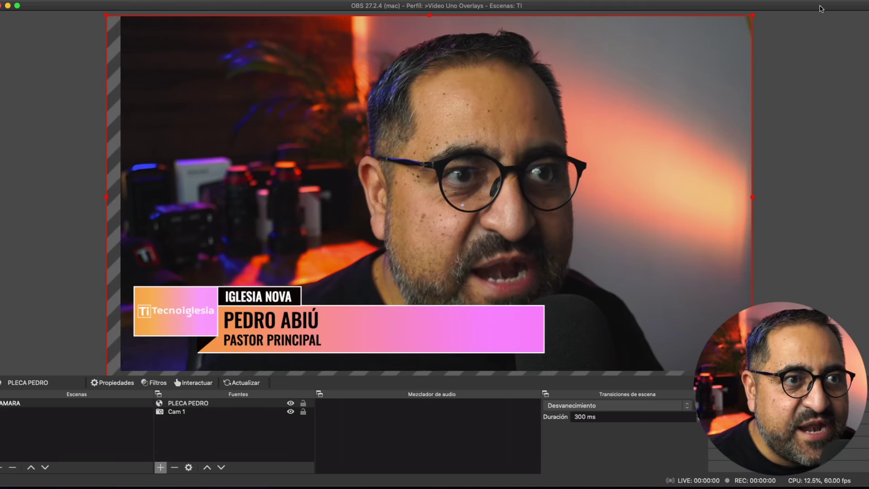
left_click(785, 18)
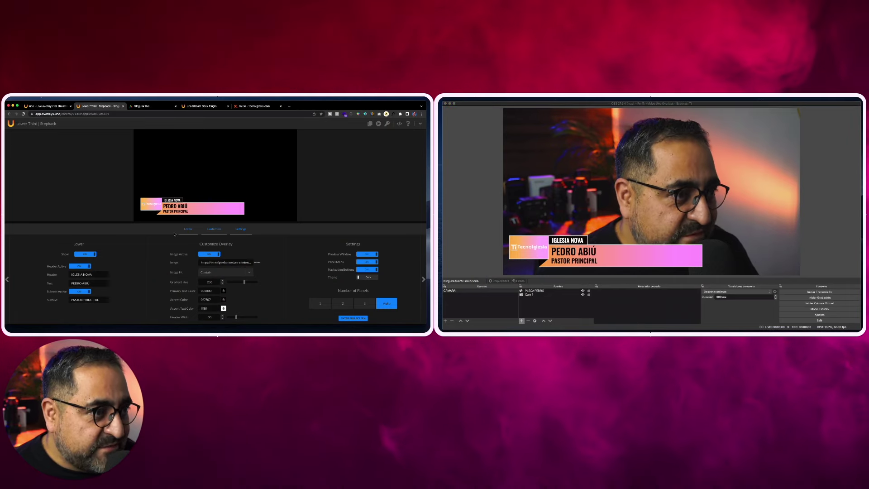
Step: Switch the lower third's Show option off and on repeatedly from the uno control page to test it in OBS, leaving it on
left_click(87, 255)
left_click(87, 254)
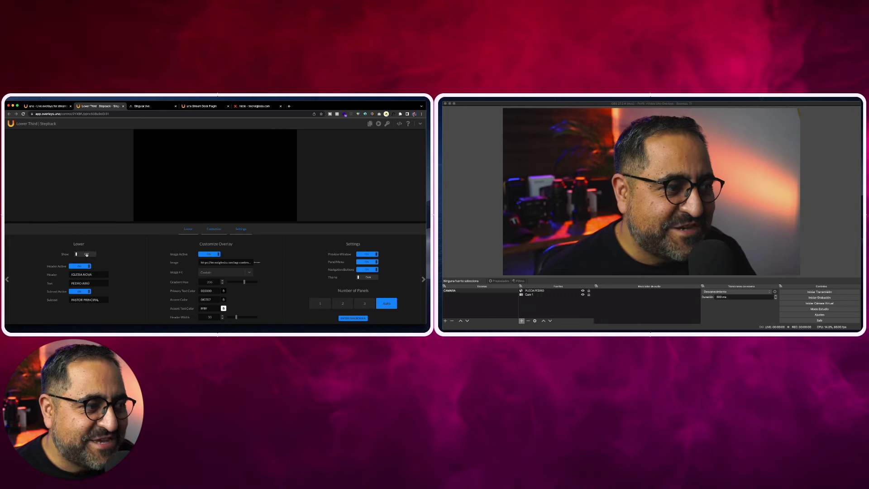
left_click(86, 254)
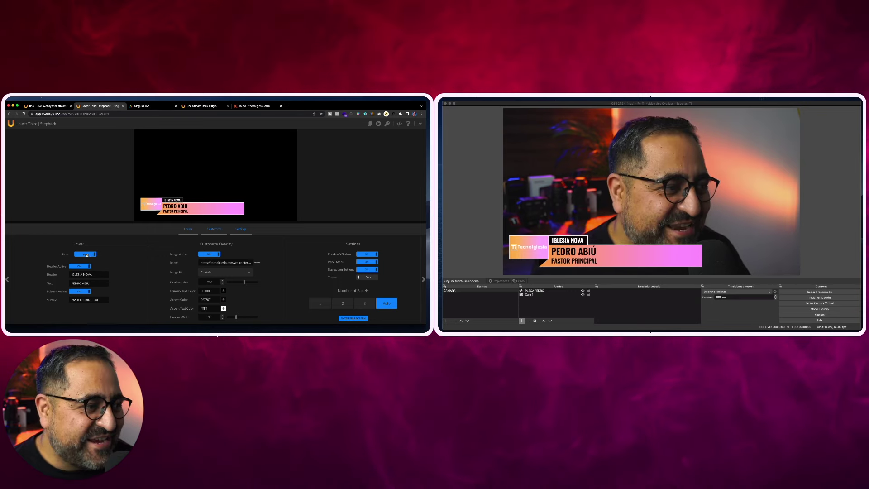
left_click(86, 255)
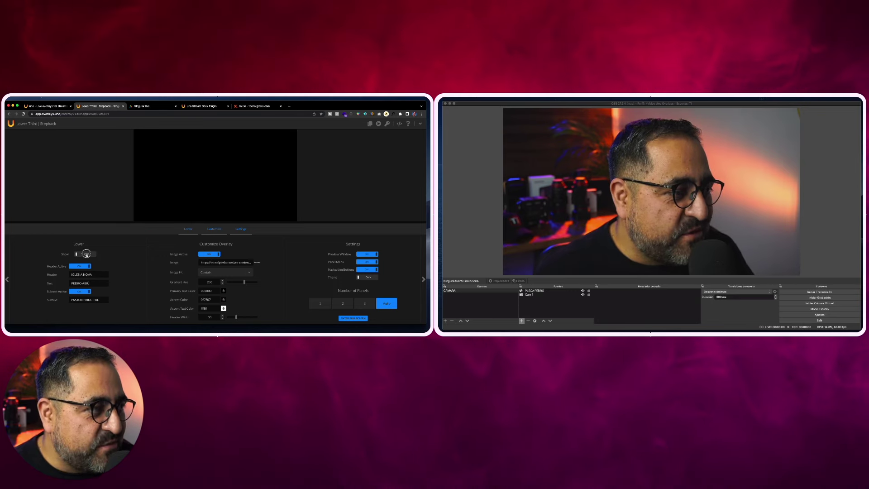
left_click(86, 255)
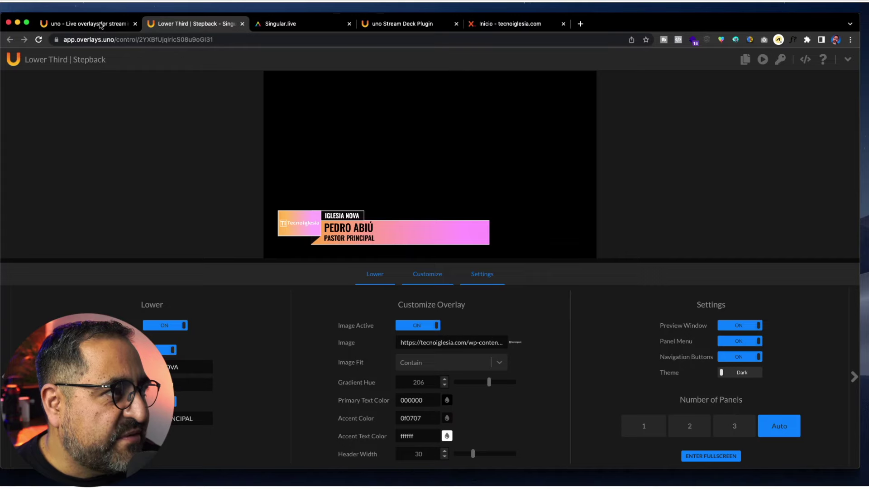
Step: Filter the uno overlay library by the Countdown function and add Fullscreen Countdown | Ring to My Overlays
left_click(101, 25)
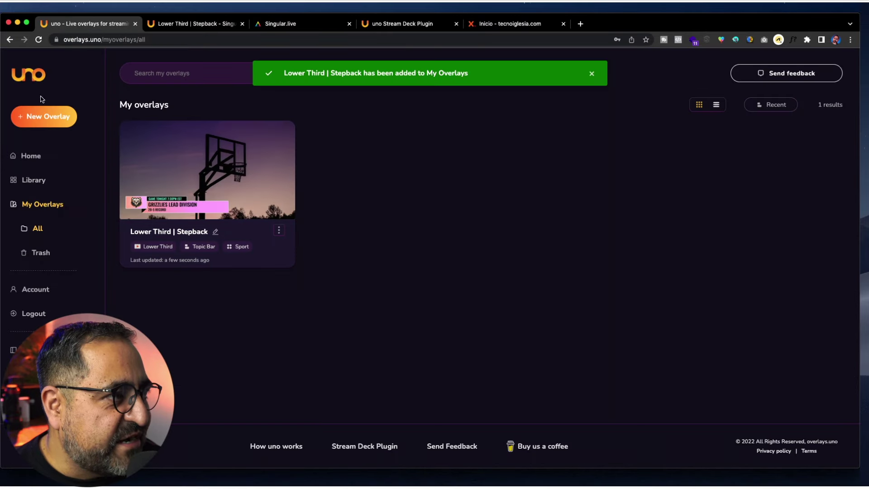
left_click(39, 39)
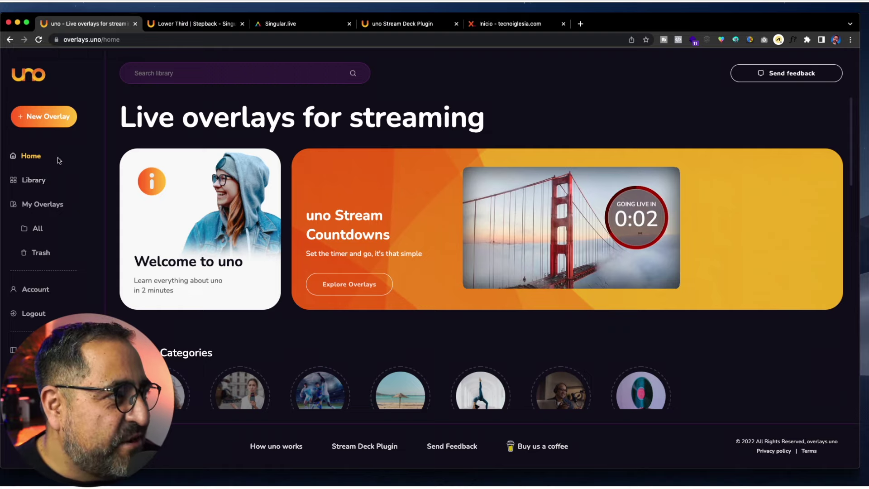
left_click(39, 183)
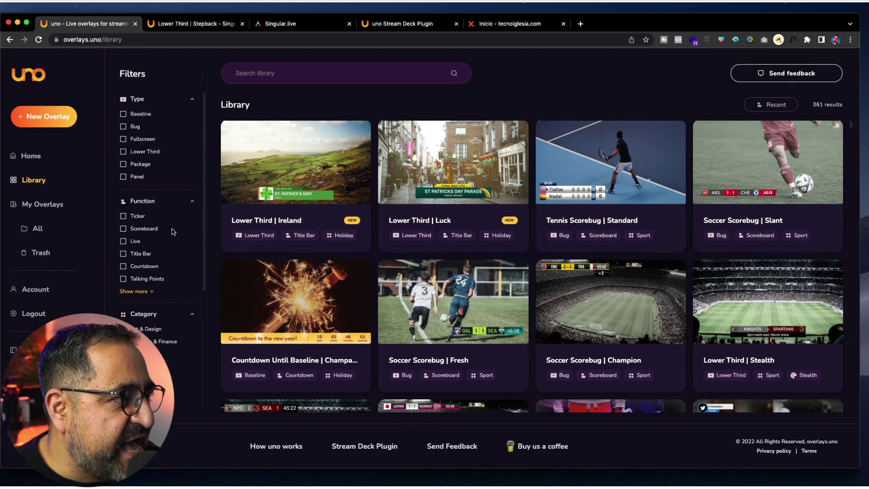
left_click(145, 266)
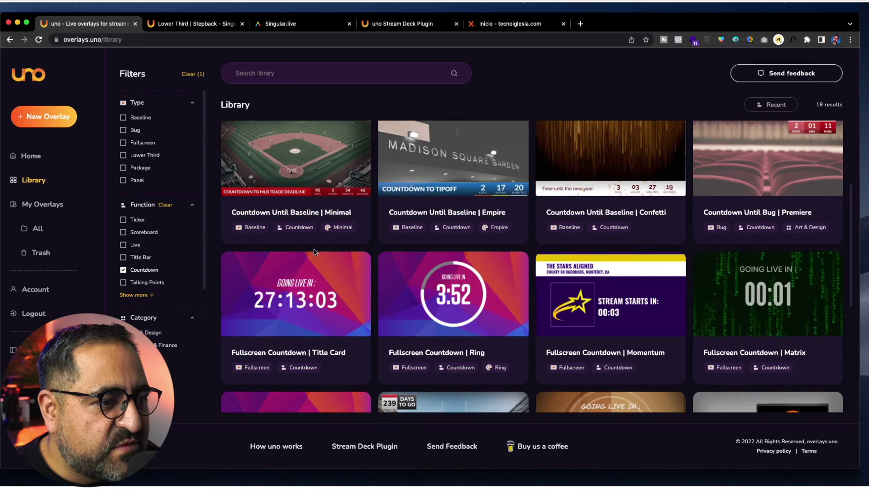
scroll(315, 252, "down", 3)
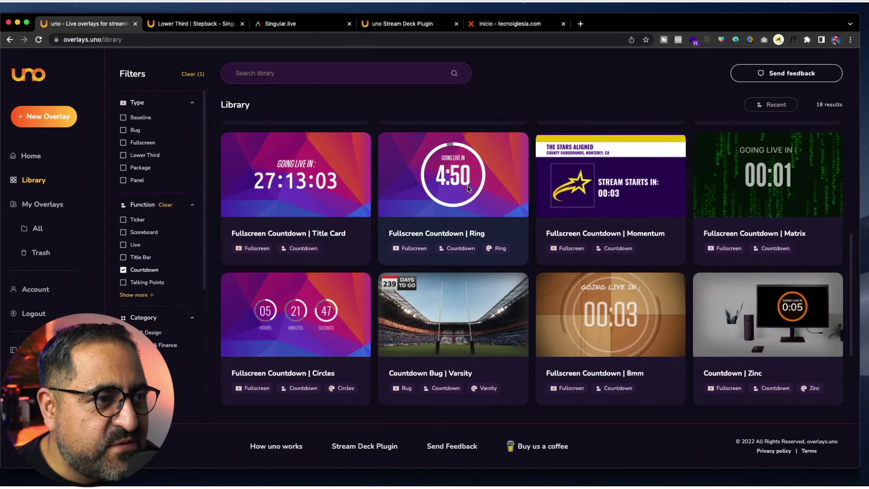
left_click(448, 187)
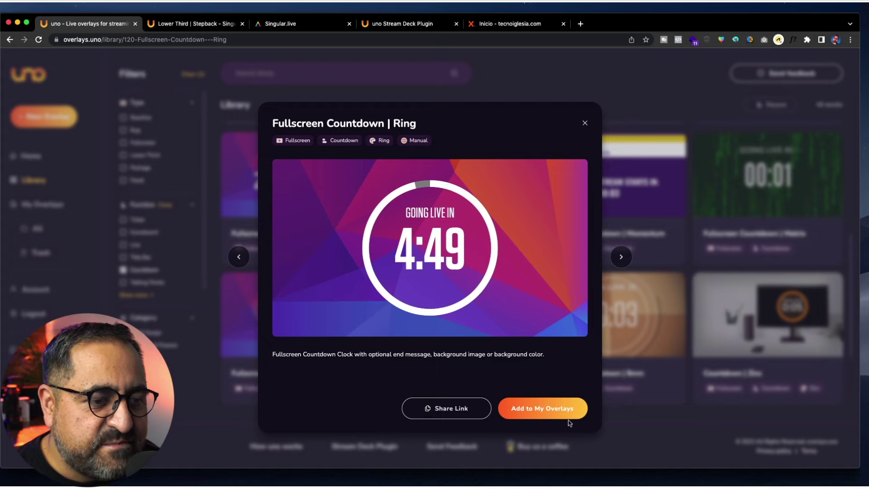
left_click(550, 409)
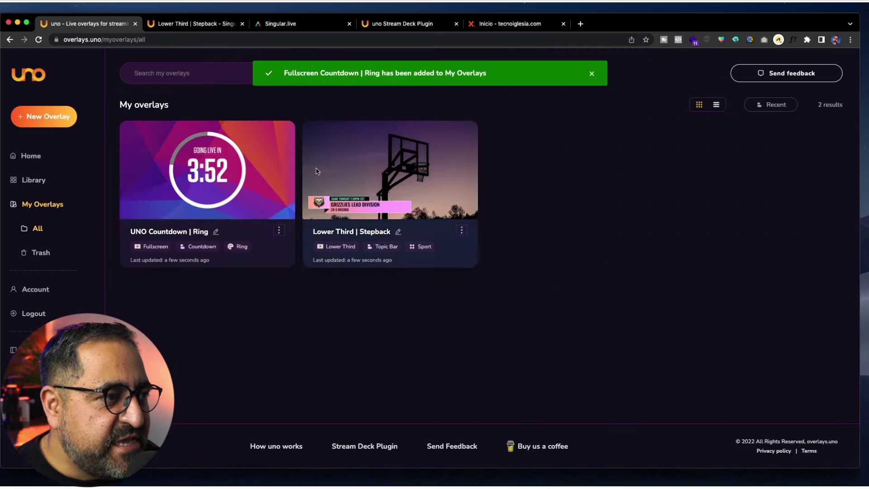
Step: Open the control page of the ring countdown overlay and set its title text to "ESTAREMOS EN VIVO EN:"
left_click(209, 173)
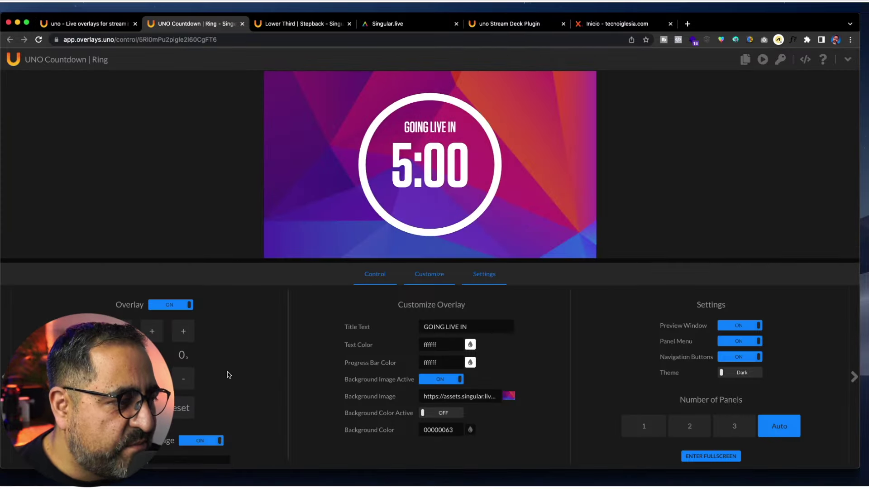
triple_click(454, 324)
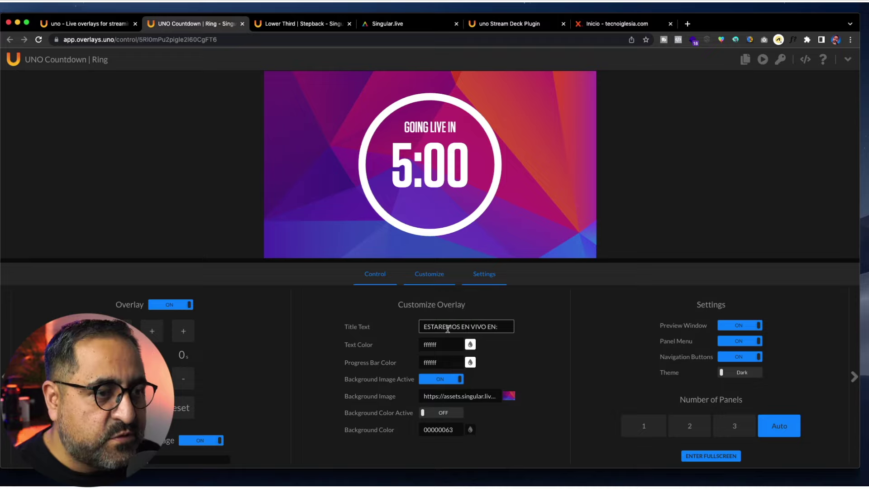
left_click(534, 357)
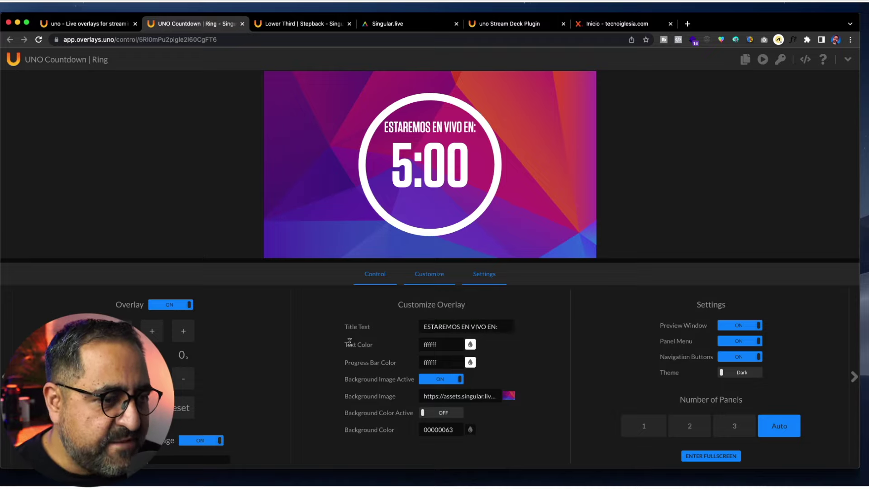
Step: Set the countdown's duration to 6 minutes
scroll(252, 342, "down", 1)
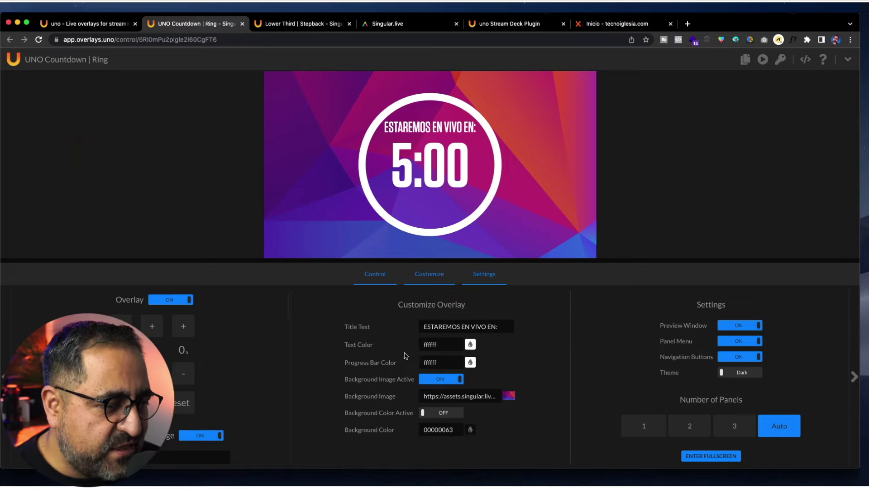
left_click(234, 349)
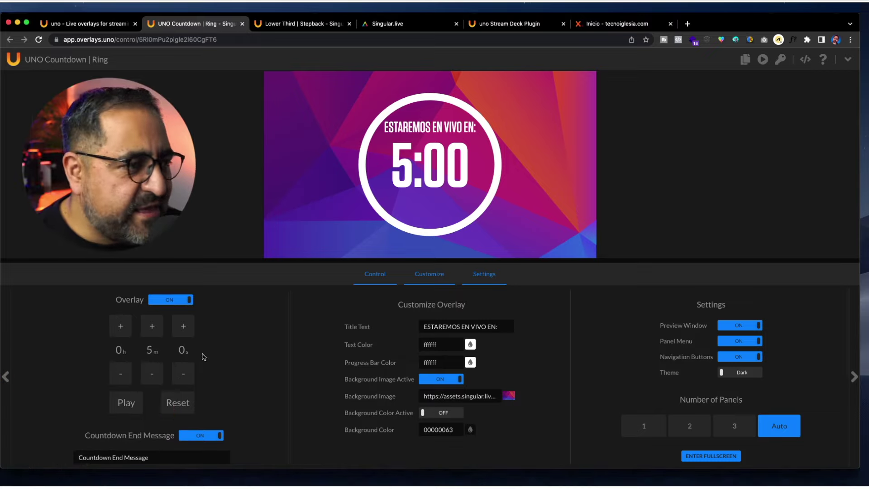
left_click(152, 327)
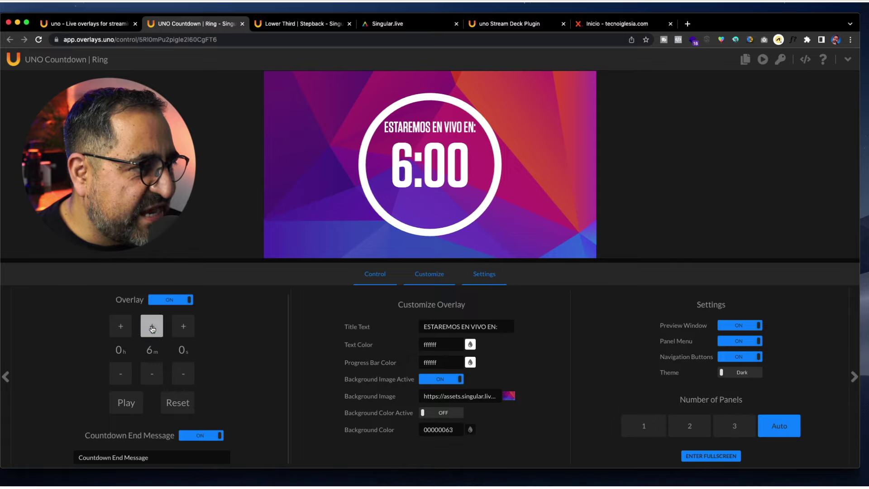
Step: Lower the countdown's minutes to zero and bring its duration back up to 1 minute
left_click(151, 372)
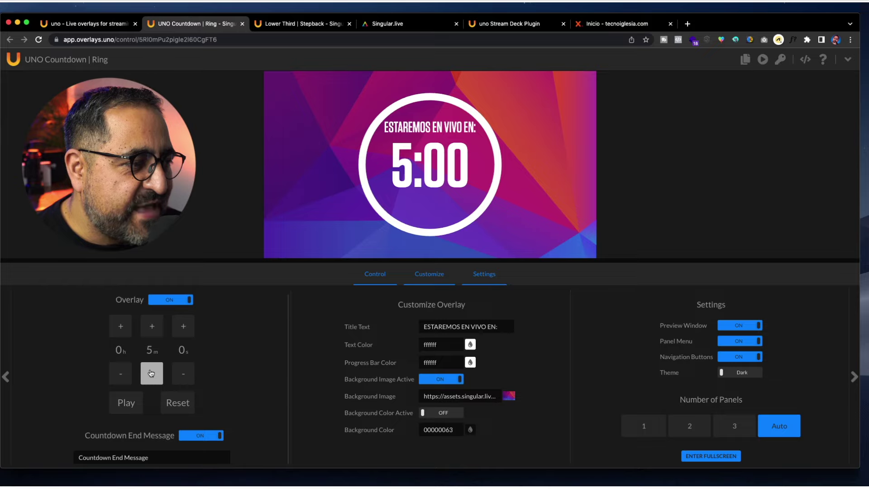
left_click(152, 373)
left_click(151, 372)
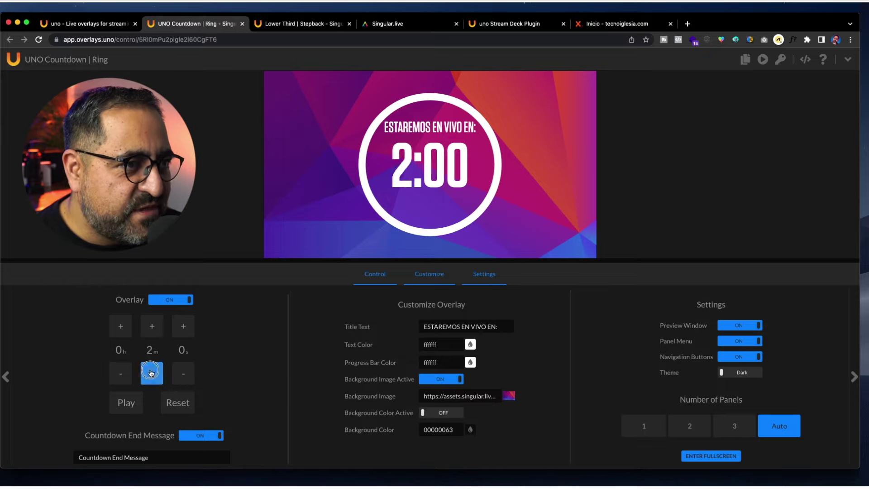
left_click(151, 373)
left_click(151, 372)
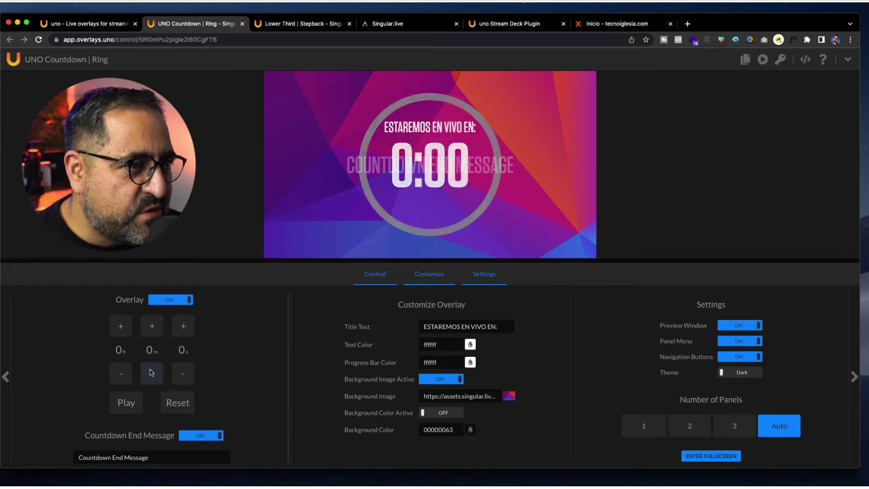
left_click(156, 325)
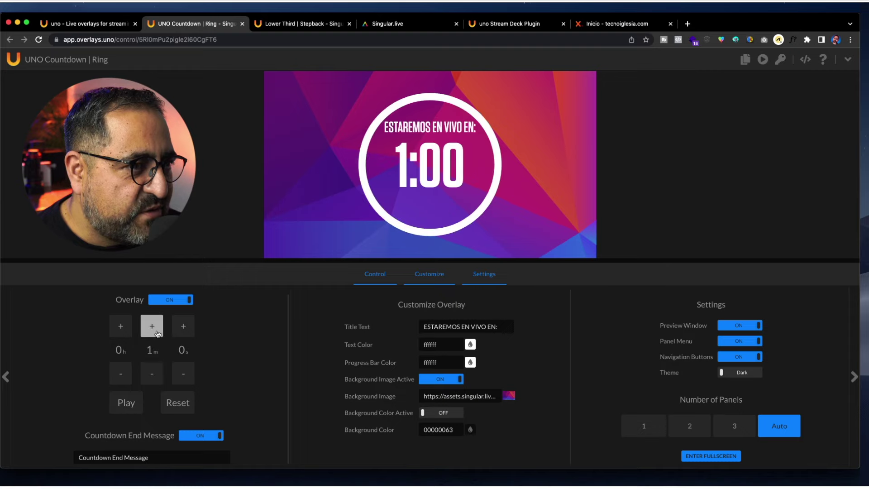
Step: Set the countdown end message to "COMENZAMOS" and test it by lowering the duration to zero and restoring 1 minute
double_click(130, 458)
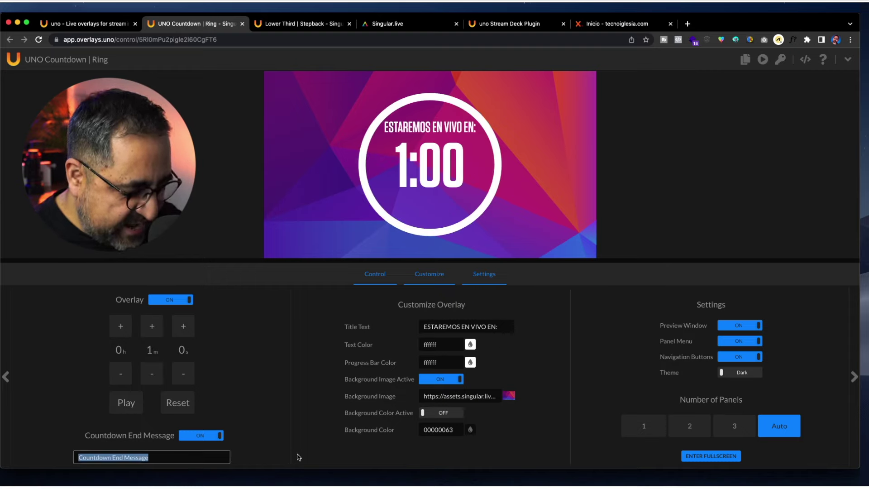
type("co")
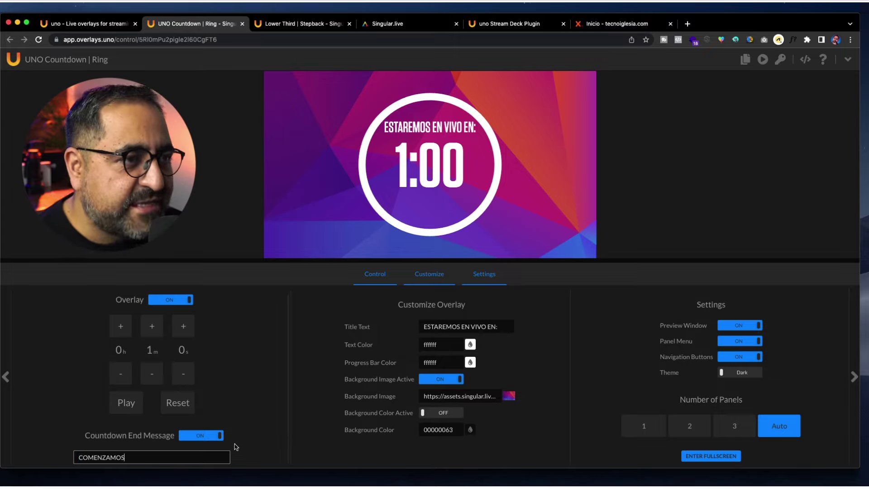
left_click(152, 374)
left_click(152, 327)
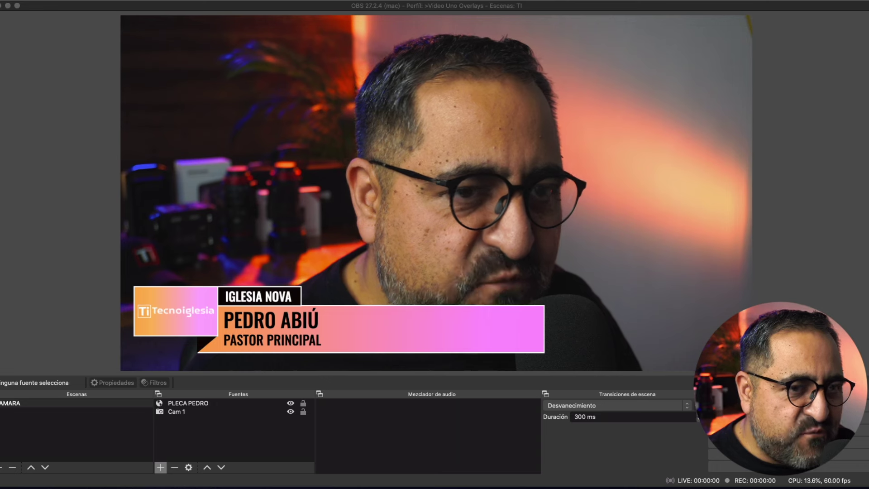
Step: Switch to OBS and add a new browser (Navegador) source named "CUENTA REGRESIVA" to the scene
left_click(164, 466)
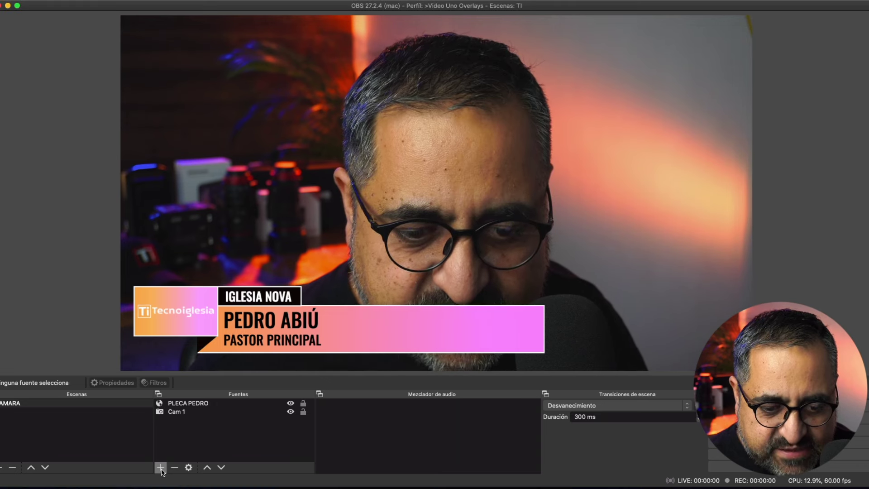
left_click(161, 466)
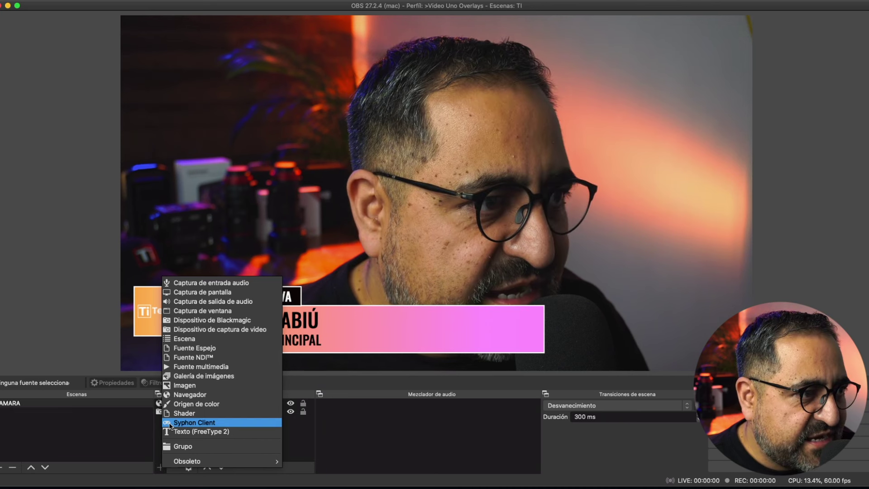
left_click(189, 395)
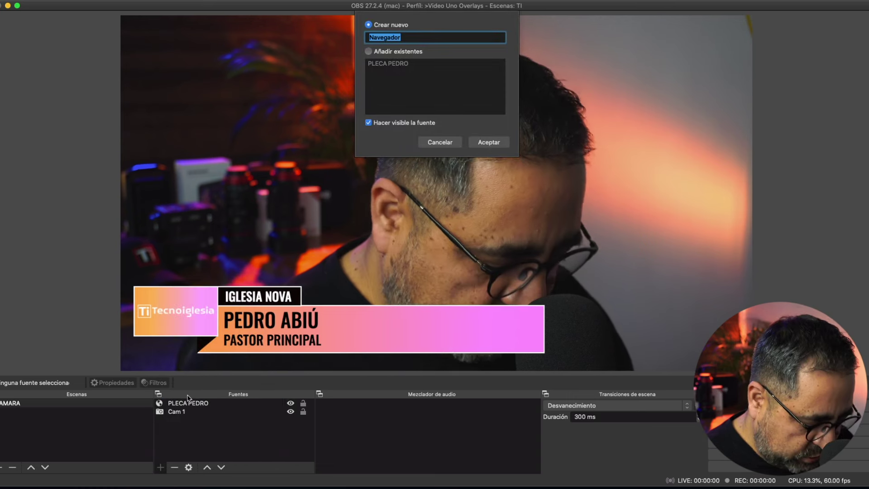
type("CUENTA REGRESIVA")
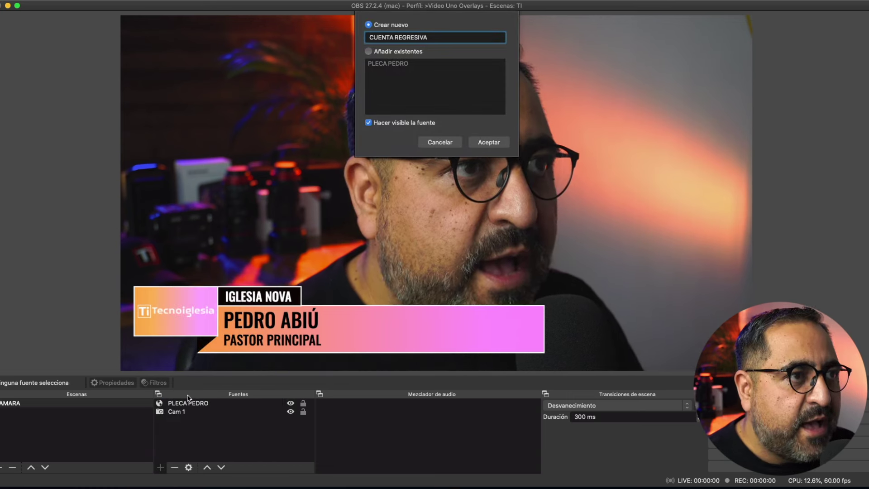
left_click(486, 143)
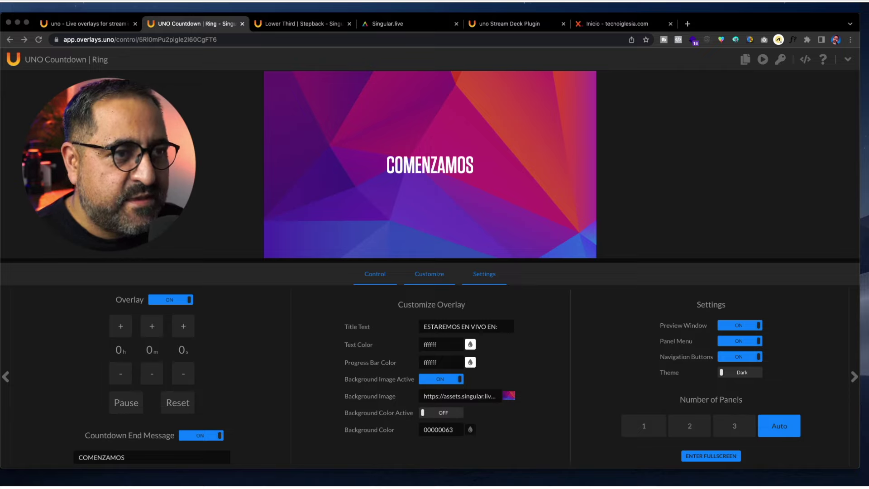
Step: Copy the ring countdown's output URL from its uno control page and paste it as the new OBS browser source's URL
mouse_move(747, 60)
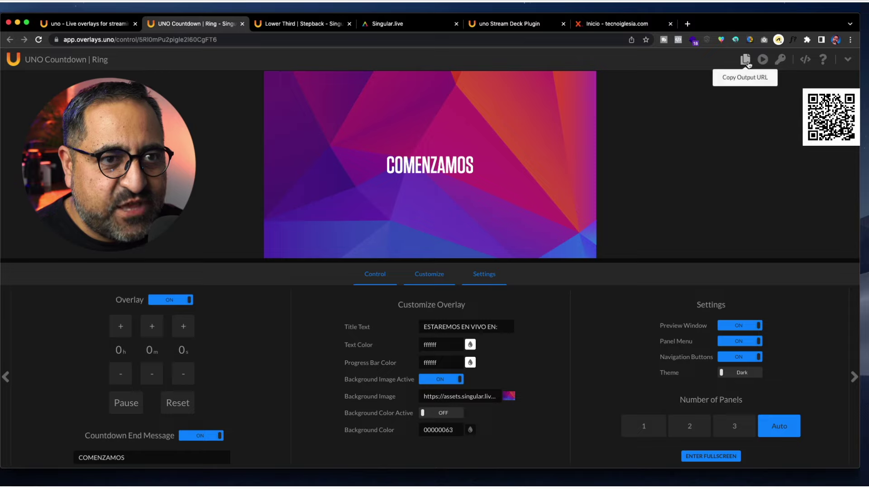
left_click(746, 61)
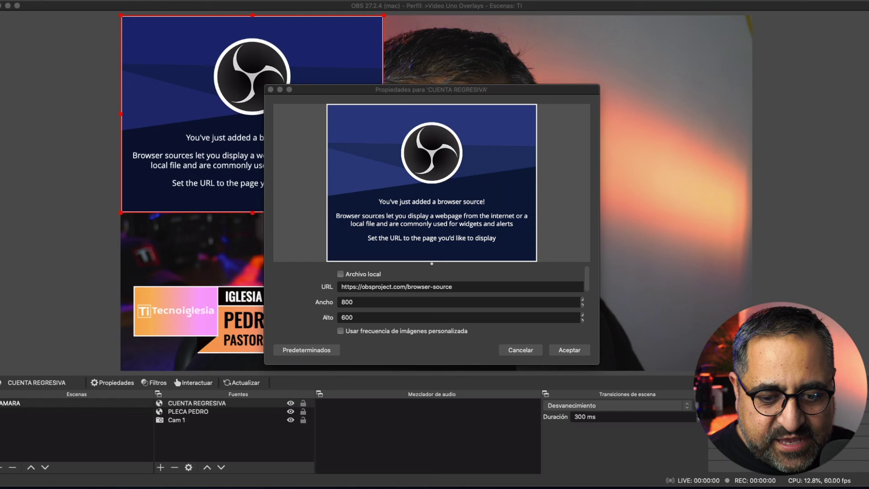
triple_click(380, 288)
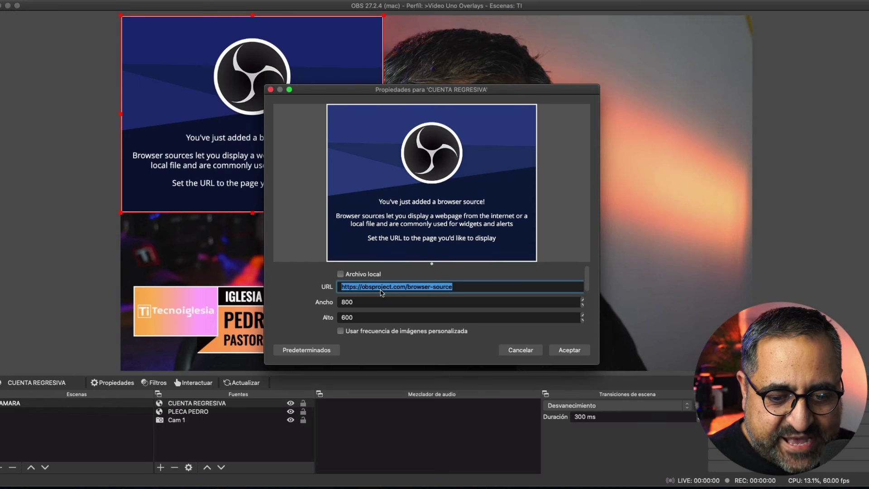
key("super+v")
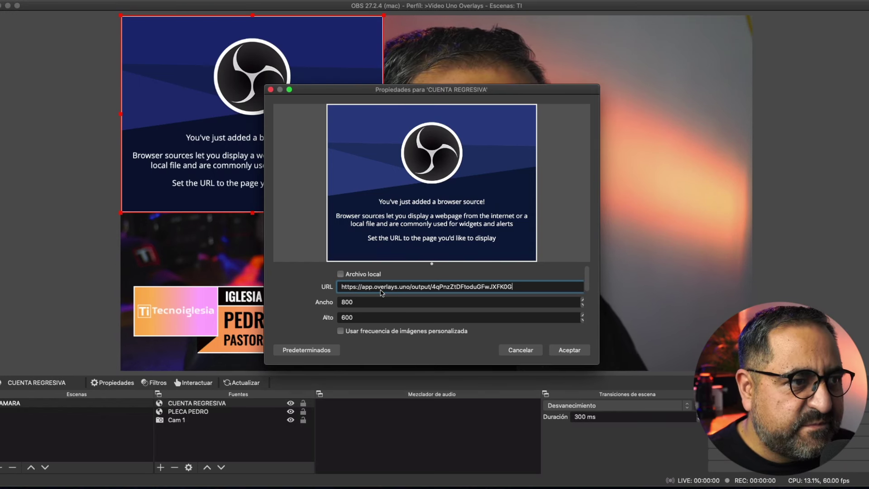
Step: Set the countdown browser source's size to 1920 wide by 1080 high and accept its properties
double_click(346, 302)
type("1")
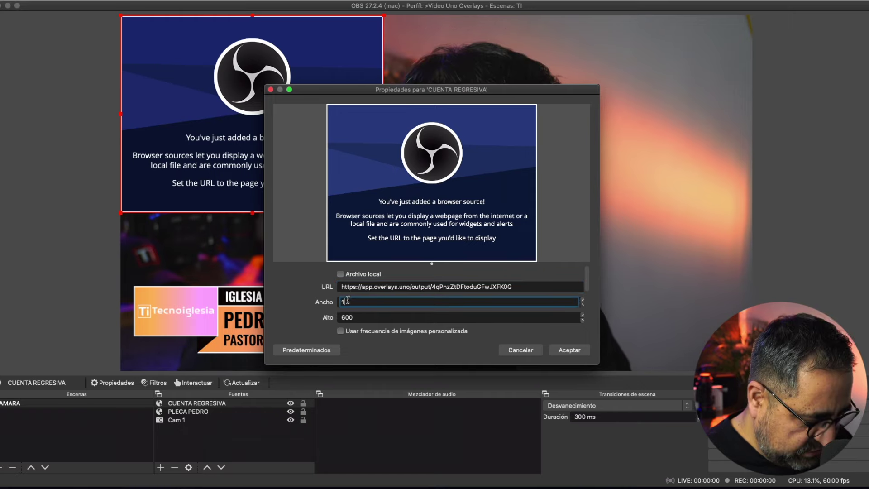
type("920")
key("Tab")
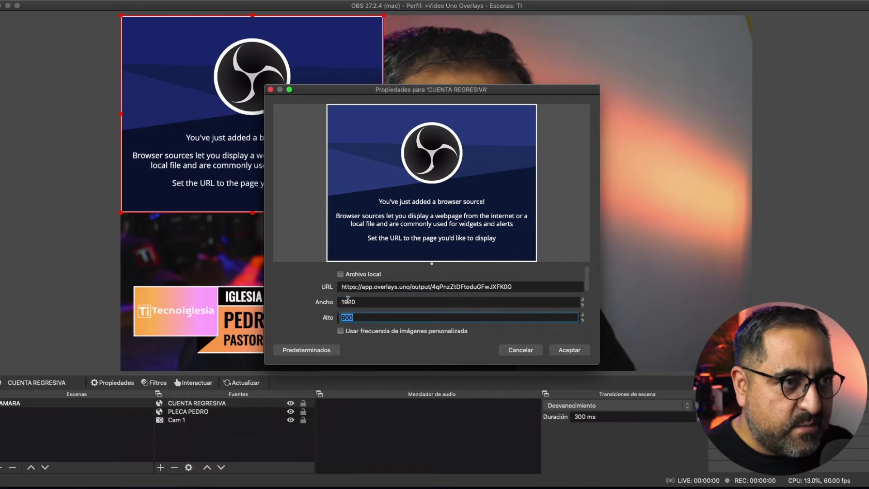
type("1080")
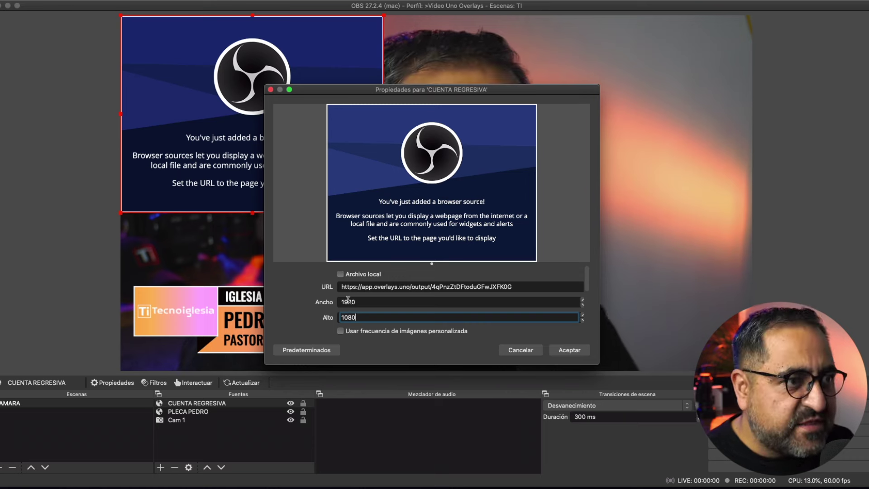
left_click(569, 350)
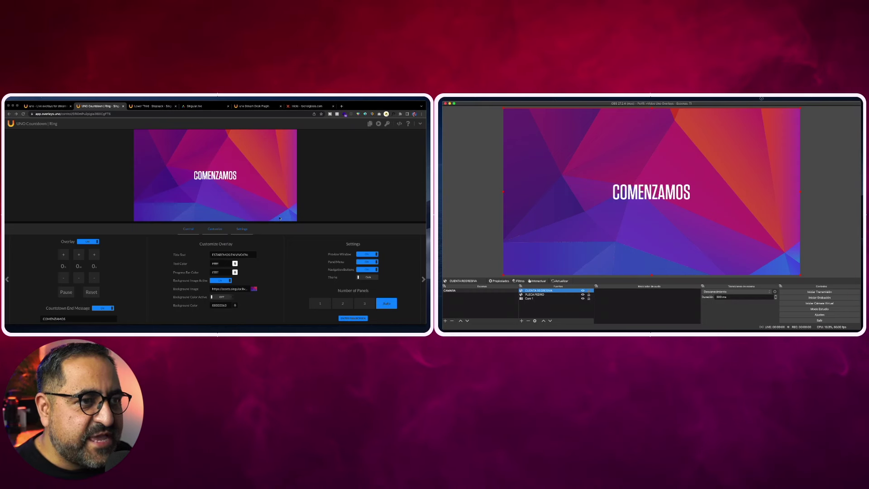
Step: Set the countdown's duration to 5 minutes from the uno control page and reset the timer to test it in OBS
left_click(261, 207)
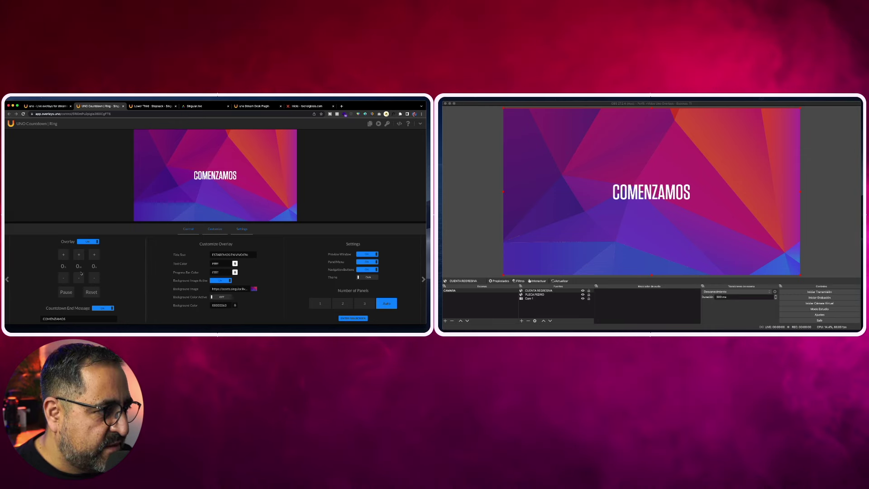
left_click(89, 241)
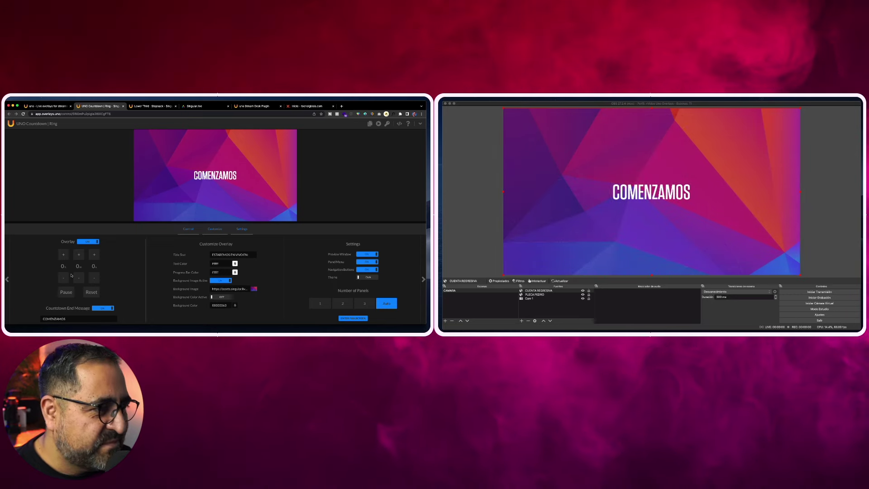
left_click(79, 254)
left_click(79, 254)
left_click(79, 254)
left_click(79, 254)
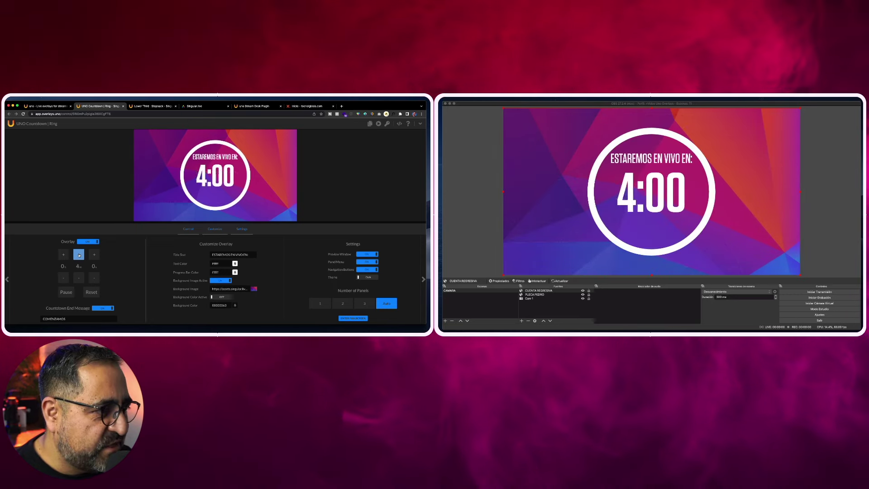
left_click(79, 254)
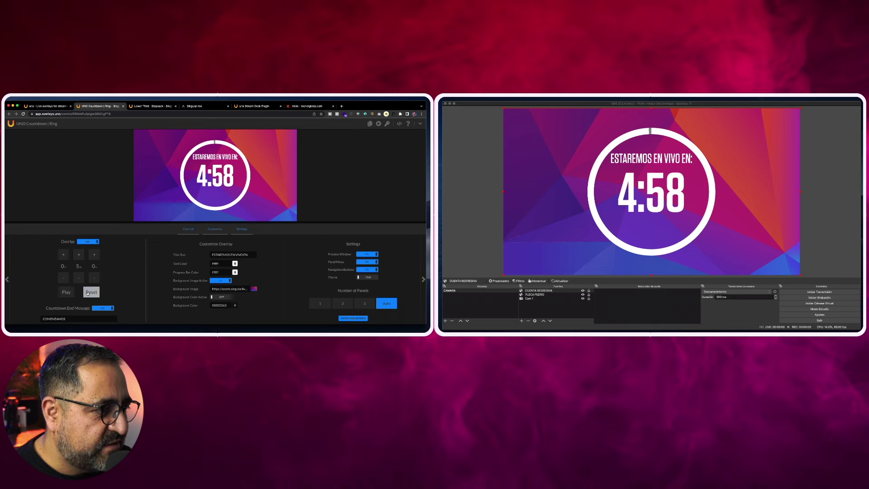
left_click(90, 292)
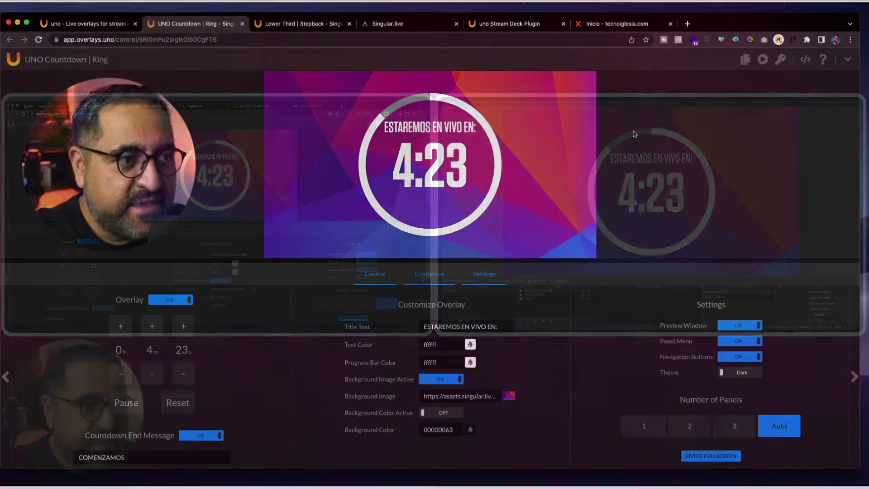
Step: Browse the featured overlays on the uno home page and add Stream Pack | Mira to My Overlays
left_click(85, 25)
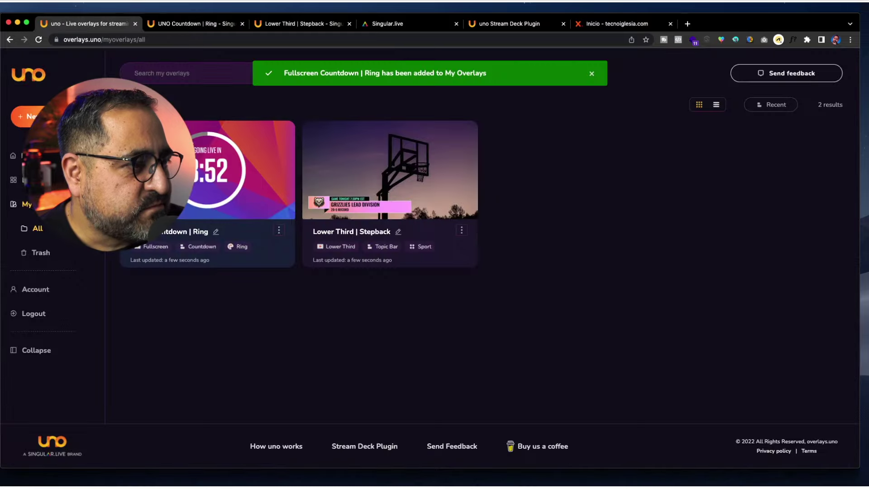
left_click(33, 156)
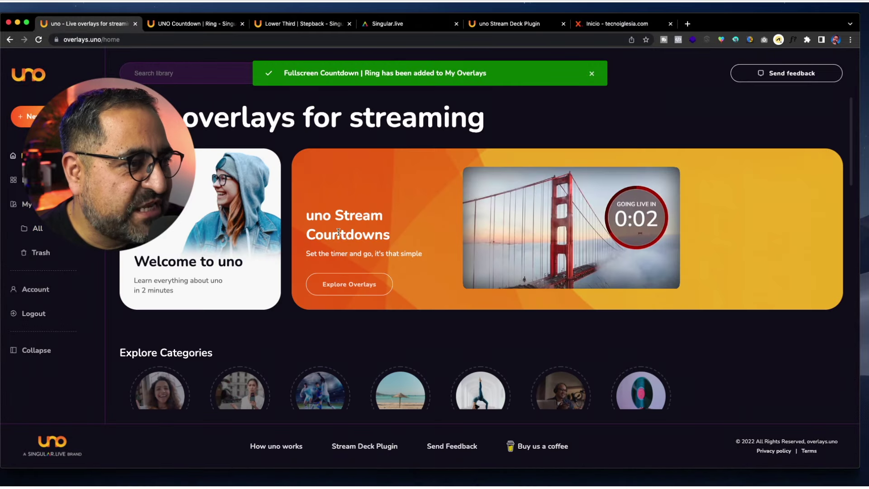
scroll(337, 232, "down", 10)
scroll(333, 233, "up", 3)
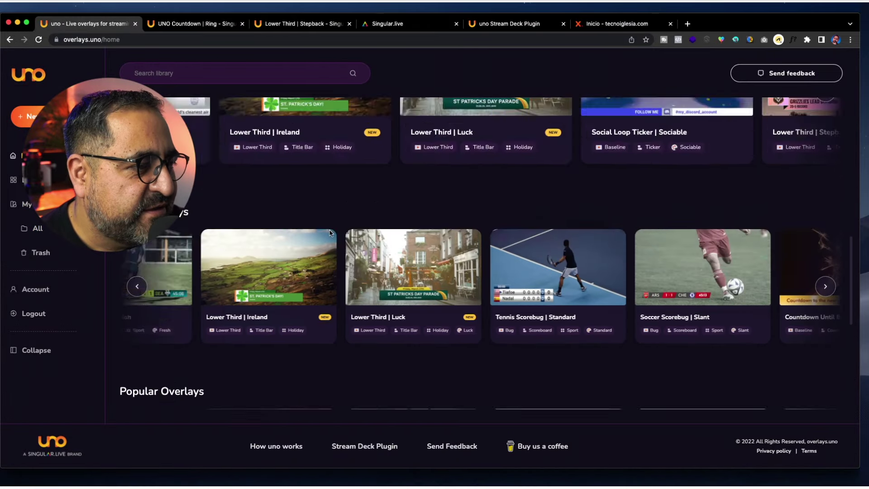
scroll(329, 233, "up", 7)
scroll(144, 245, "down", 5)
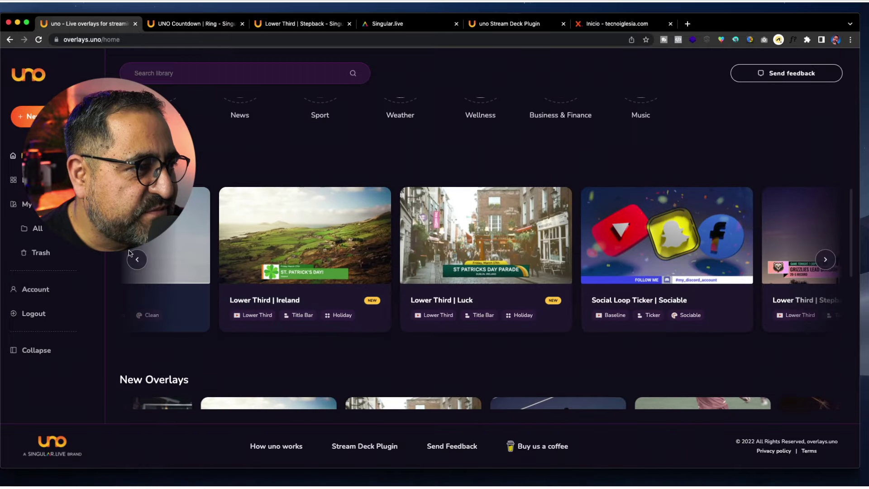
left_click(137, 259)
left_click(139, 259)
left_click(139, 259)
left_click(138, 258)
left_click(297, 240)
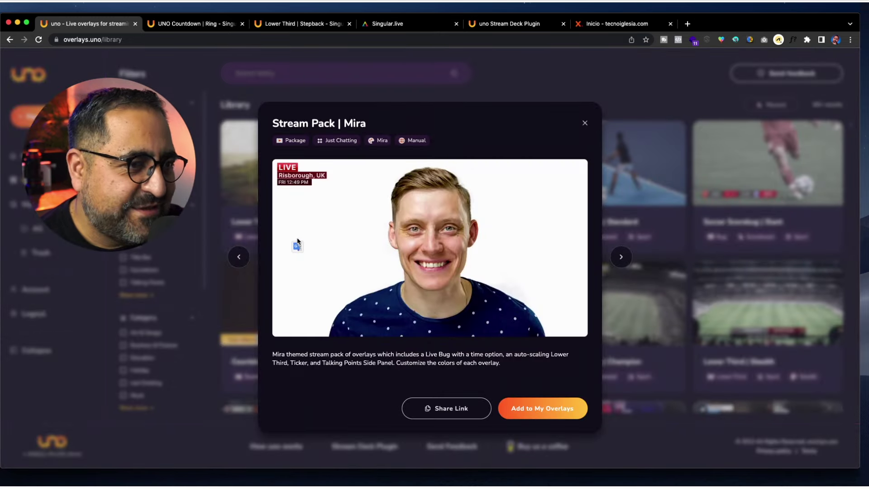
left_click(541, 408)
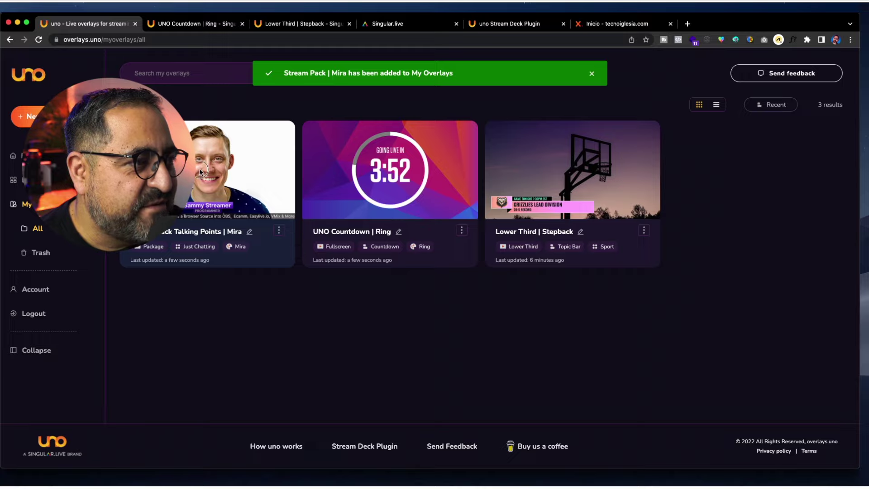
Step: Open the Mira stream pack's control page and examine its Talking Points, Ticker and Customize settings
left_click(200, 172)
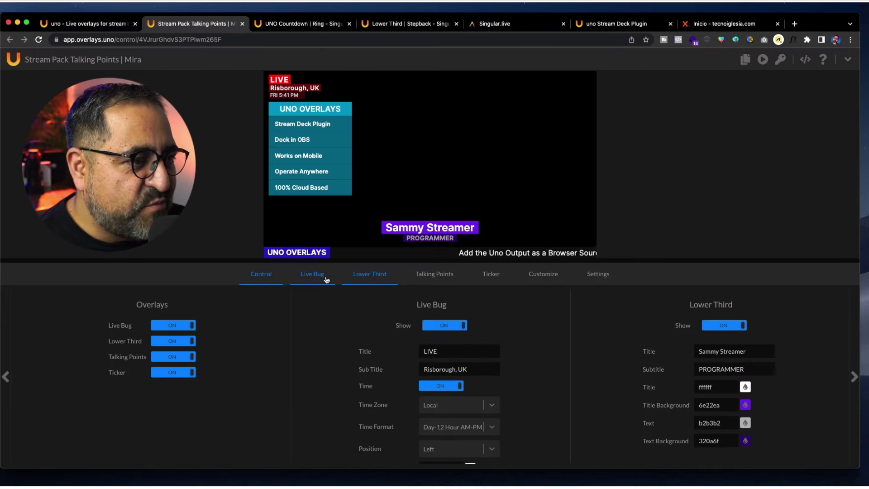
left_click(426, 277)
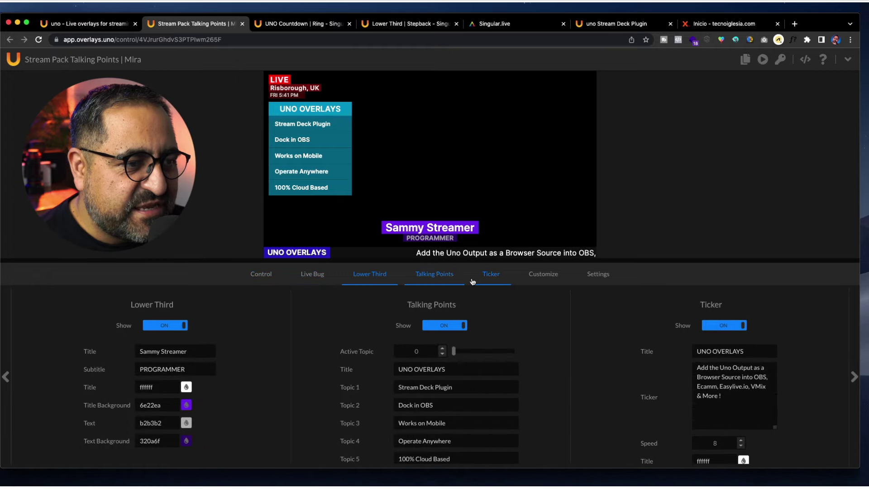
left_click(497, 277)
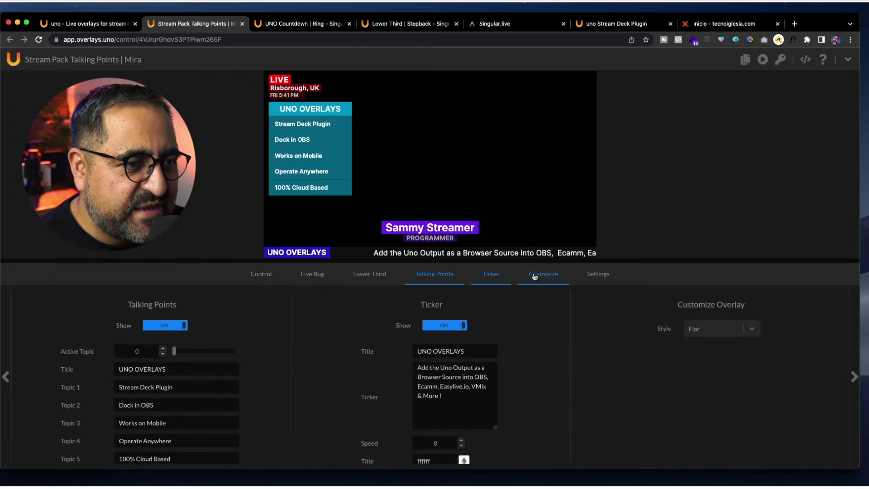
left_click(543, 274)
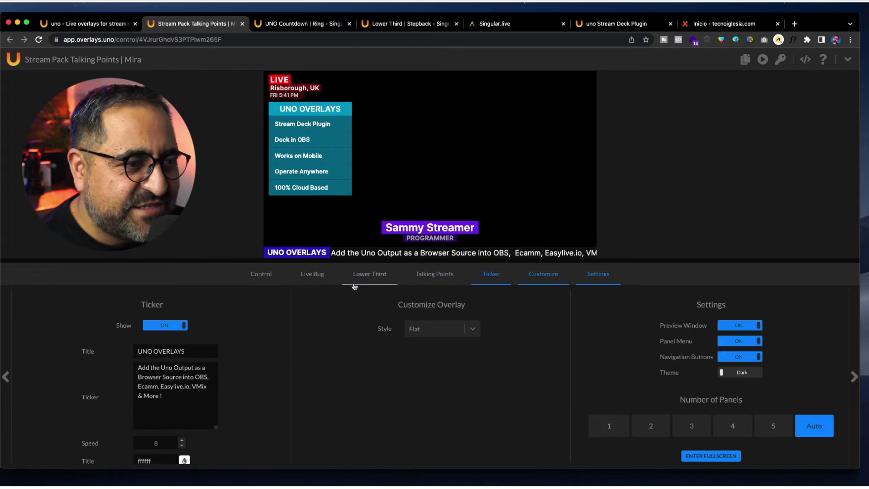
Step: Set the Live Bug's title to "EN VIVO" and its subtitle to "Iglesia Nova"
left_click(311, 275)
left_click(256, 277)
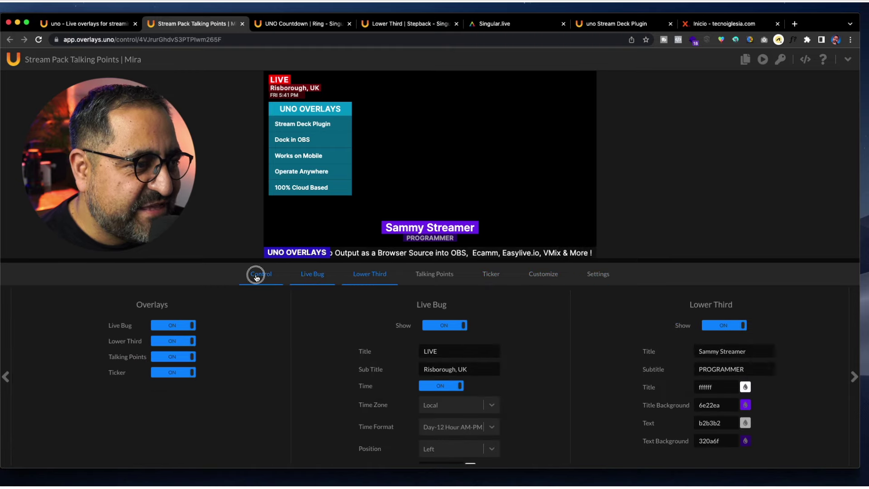
double_click(450, 348)
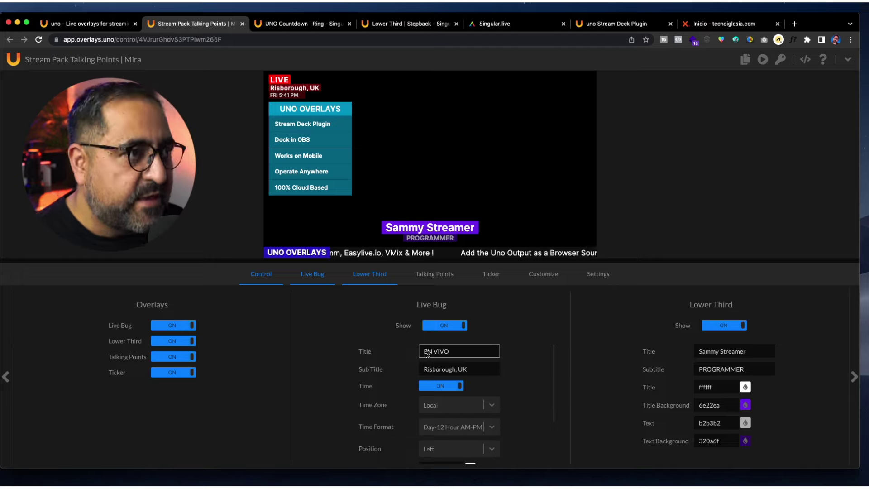
left_click(455, 368)
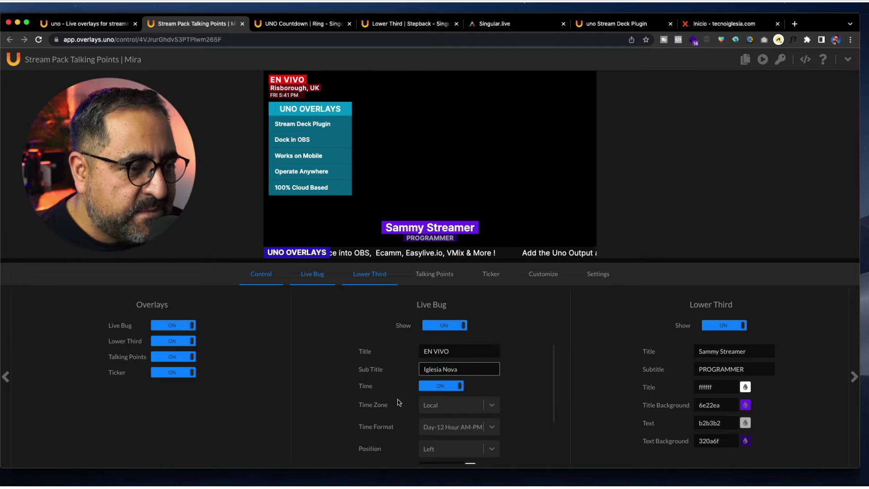
left_click(323, 372)
Step: Set the Live Bug's time format to Day-Month-Year
scroll(362, 385, "down", 1)
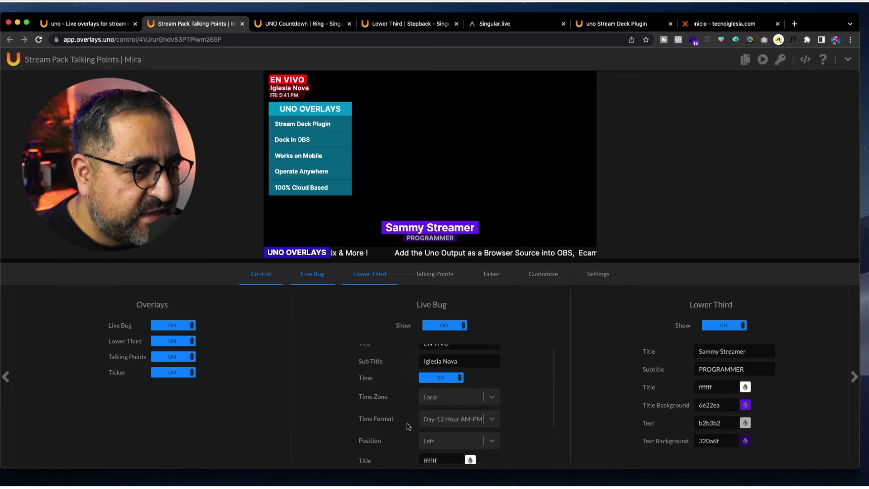
left_click(445, 420)
left_click(431, 386)
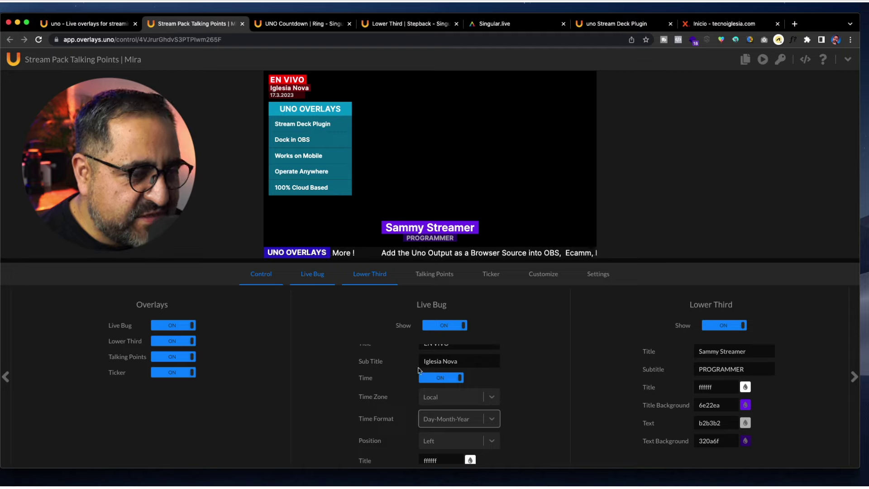
Step: Try the Live Bug at the Right position and return it to Left
left_click(446, 445)
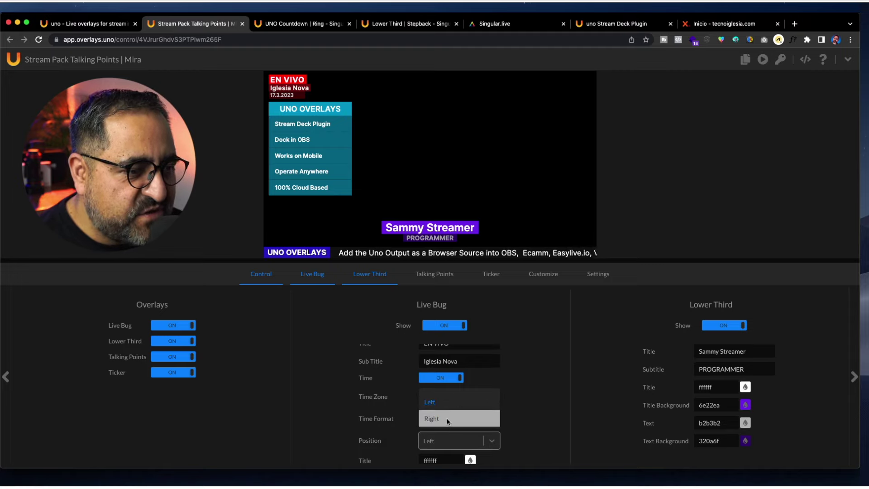
left_click(447, 419)
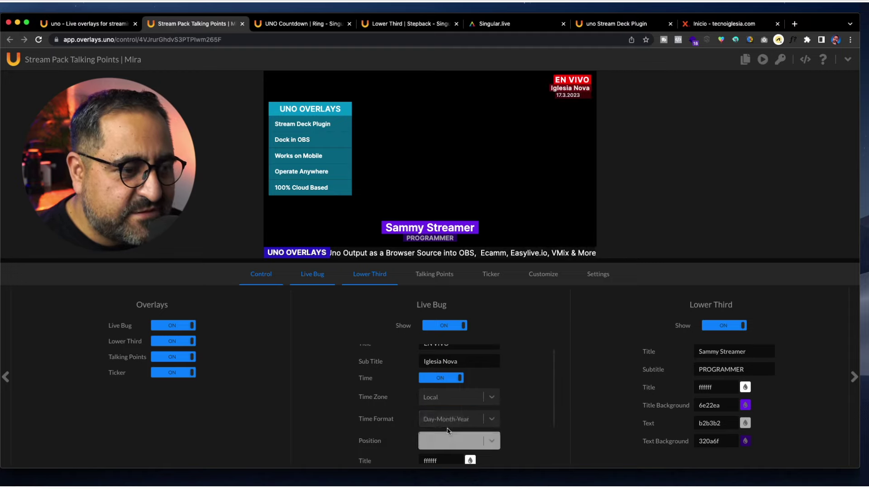
left_click(445, 441)
left_click(445, 407)
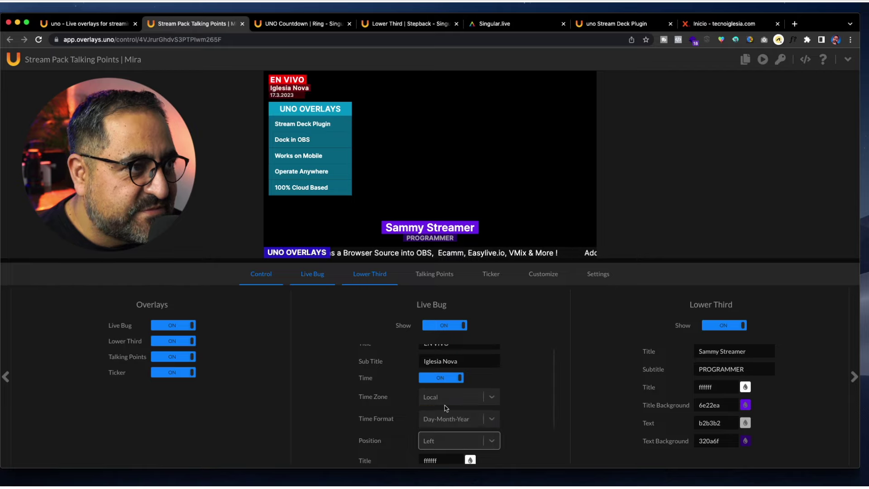
scroll(336, 391, "down", 2)
scroll(336, 391, "down", 2)
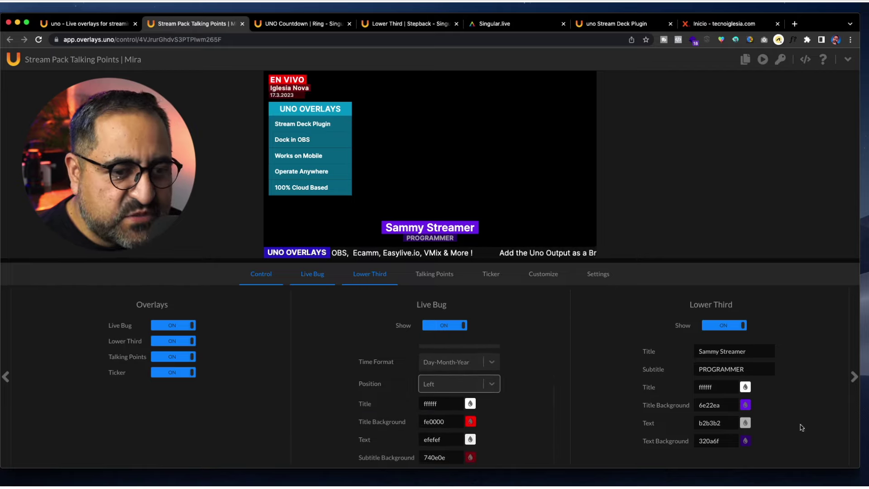
Step: Replace the Lower Third's title with the presenter's name and its subtitle with "TECNOIGLESIÓLOGO"
left_click(718, 352)
key("super+a")
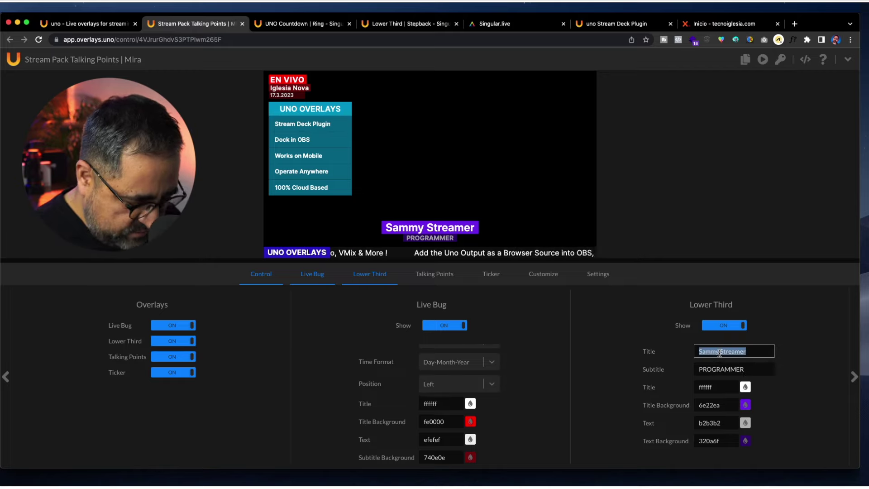
type("PEDRO ABIÚ")
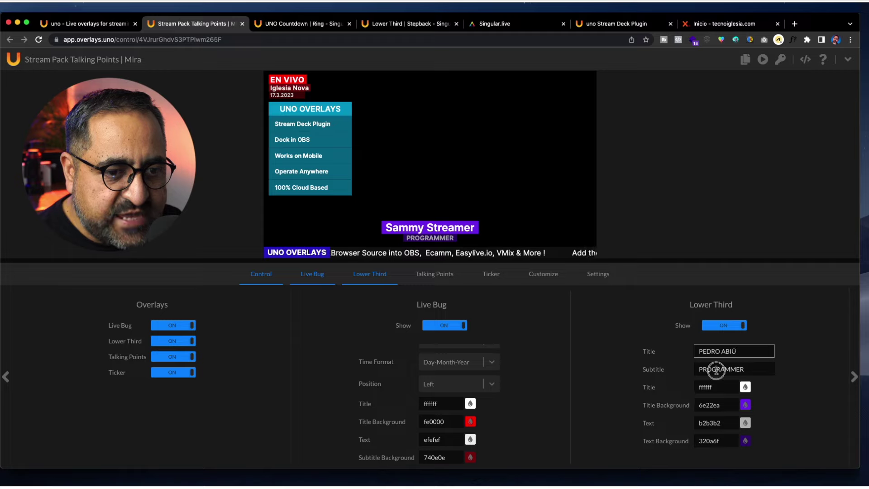
double_click(716, 369)
type("T")
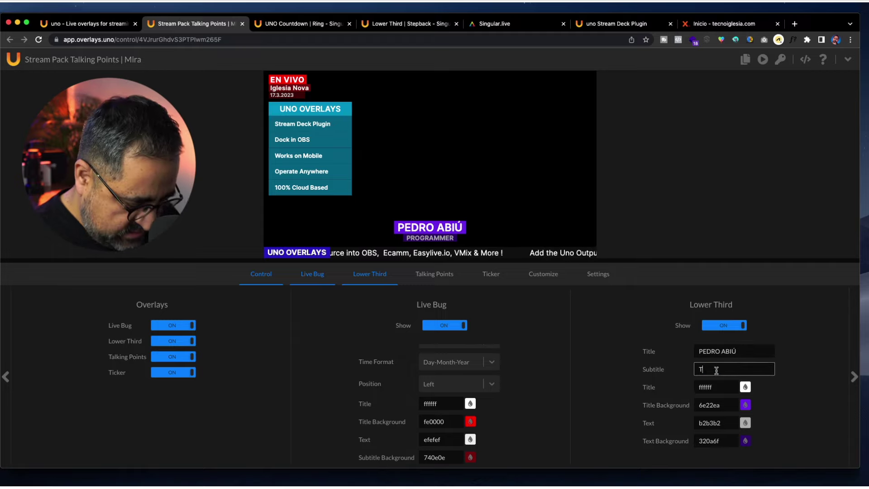
type("ECNOIGLE")
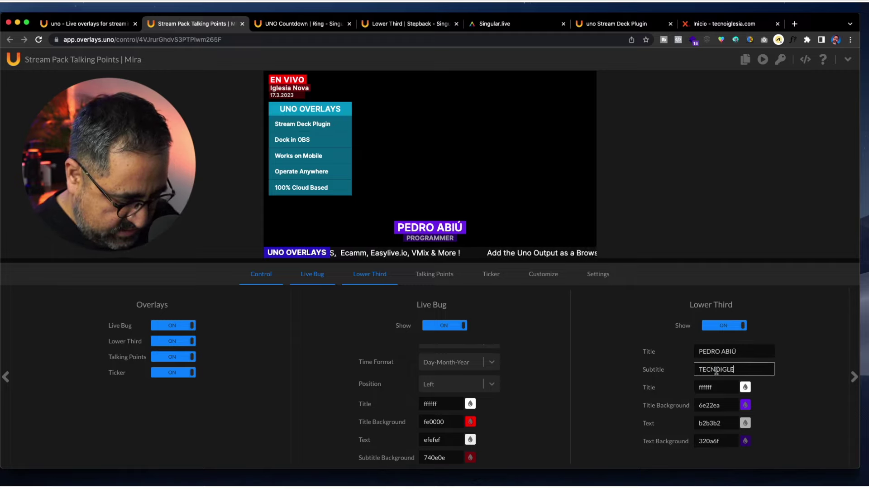
type("SIOLOGO")
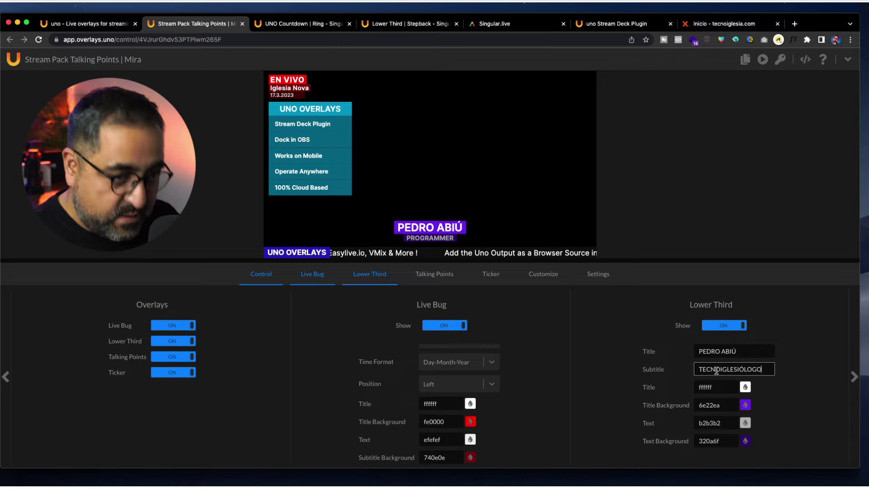
left_click(602, 372)
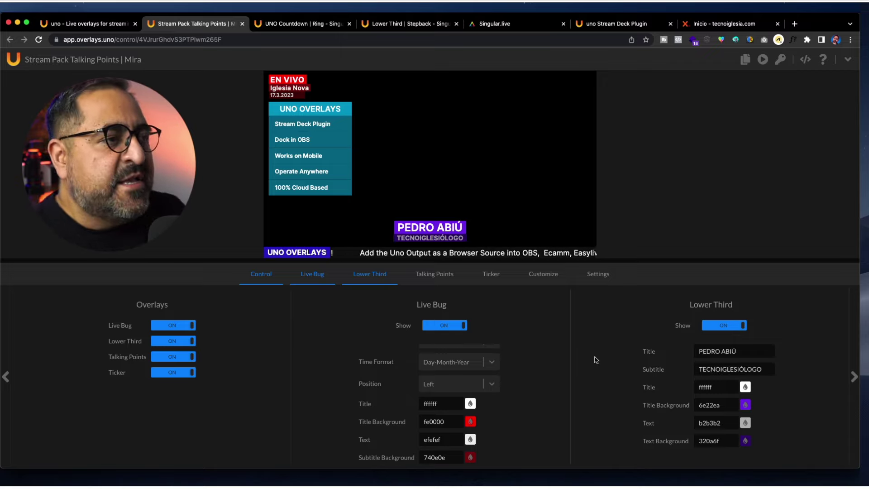
Step: Change the Lower Third's title background to red ea2230 and its text background to dark red 6f0a0c
left_click(745, 405)
left_click_drag(733, 385, 740, 385)
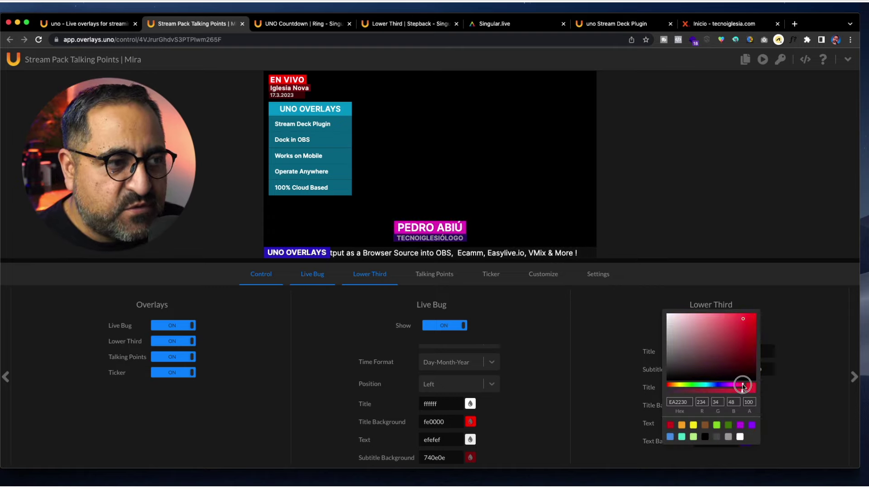
left_click(643, 371)
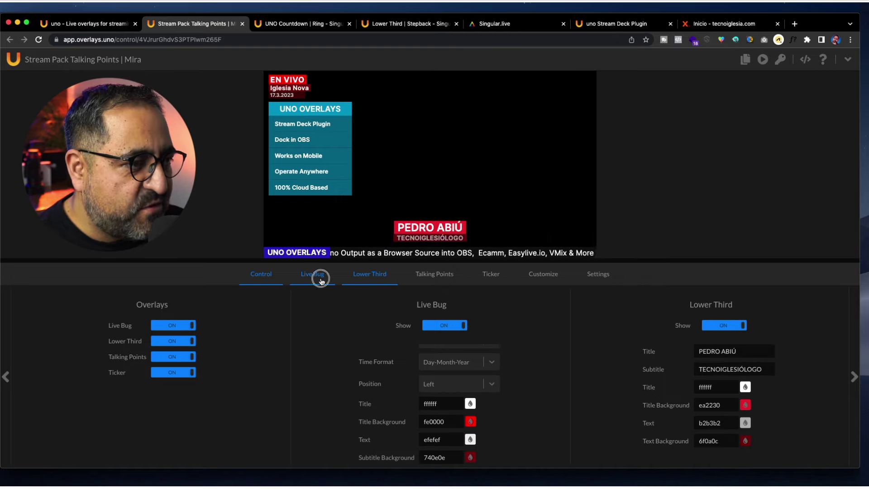
Step: Set the Ticker's title to "NOTICIAS" and its text to "Un elefante se columpiaba sobre la tela de una araña."
left_click(489, 274)
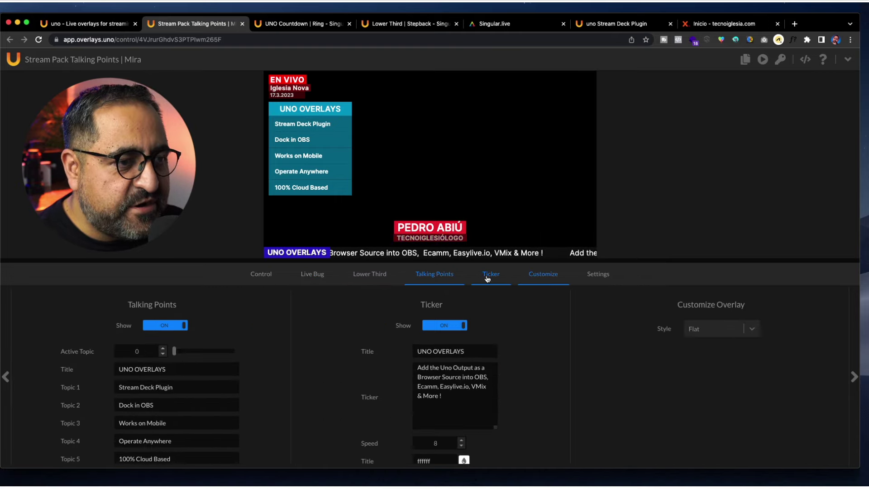
double_click(440, 352)
triple_click(440, 352)
type("NOTICIAS")
left_click(465, 393)
left_click_drag(440, 393, 409, 366)
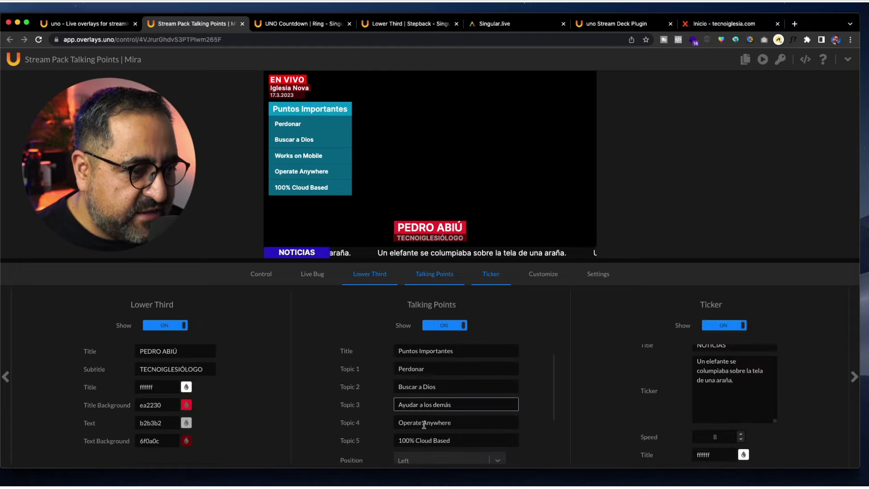
Step: Clear the text of Topic 4 and Topic 5 in the Talking Points
triple_click(434, 423)
key("BackSpace")
triple_click(436, 439)
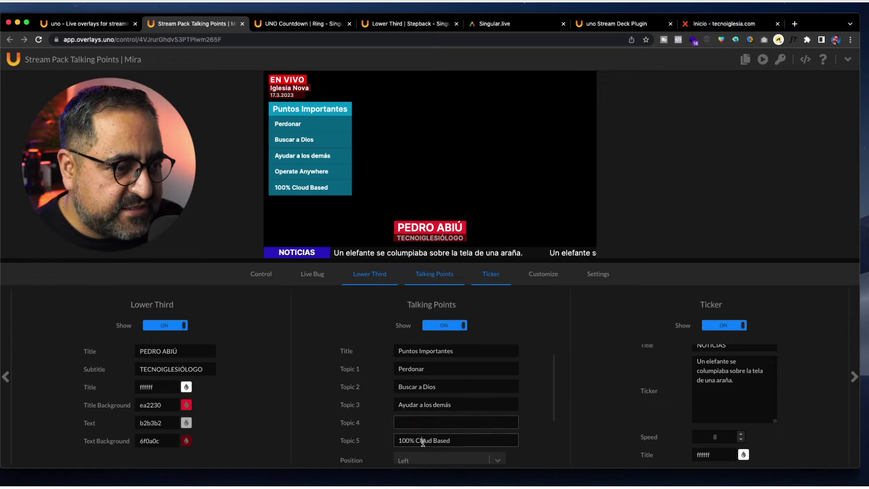
key("BackSpace")
Step: Recolour the Talking Points with a red title background and a dark red topic background
scroll(434, 421, "down", 3)
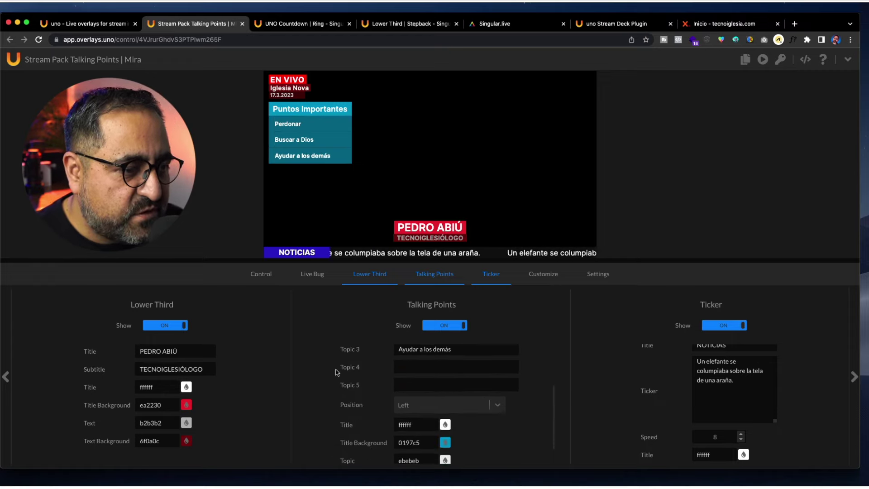
left_click(445, 427)
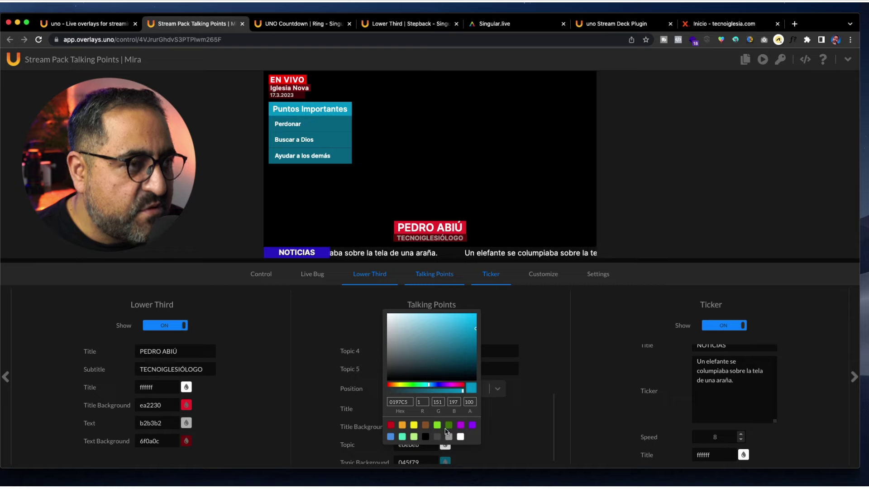
left_click(391, 425)
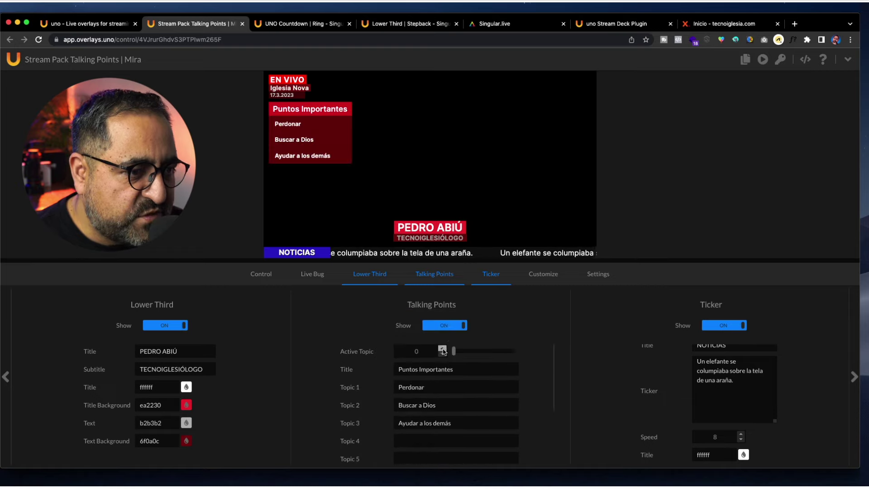
Step: Advance the Talking Points' active topic one by one to highlight each of the three topics
left_click(443, 347)
left_click(443, 347)
left_click(443, 347)
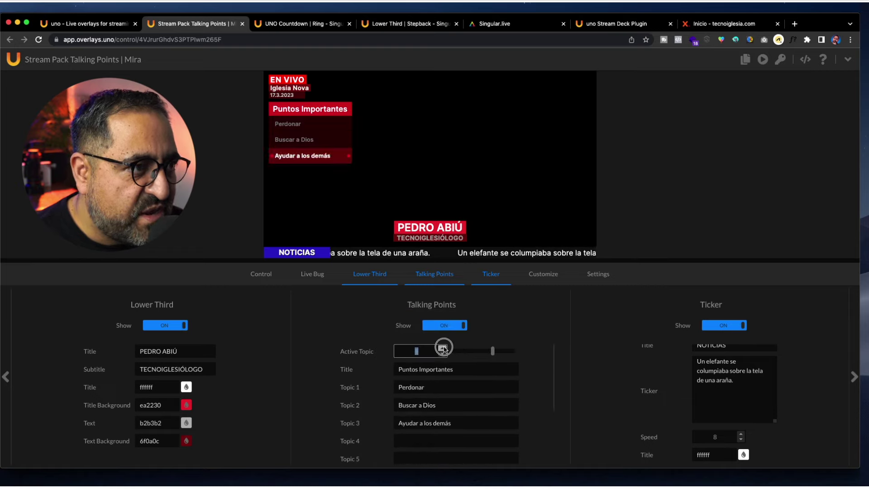
left_click(443, 347)
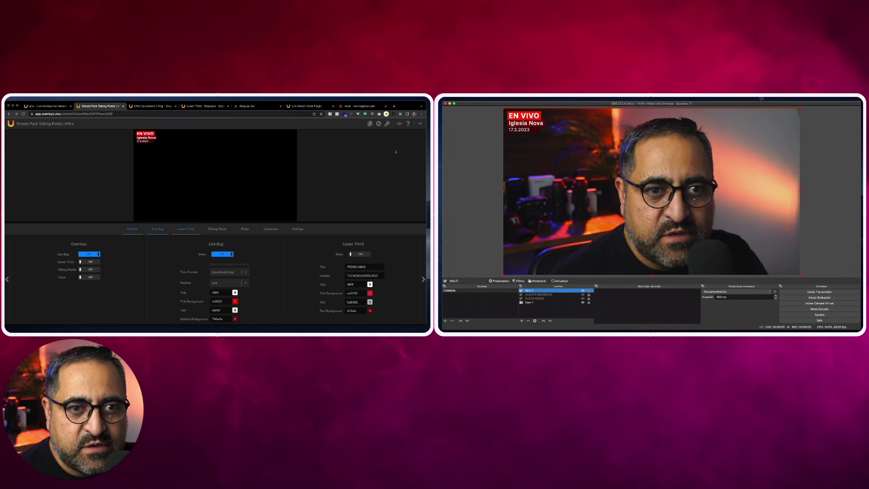
Step: Switch the Live Bug off and on in the Overlays controls and off with its own Show setting to test it in OBS
left_click(259, 120)
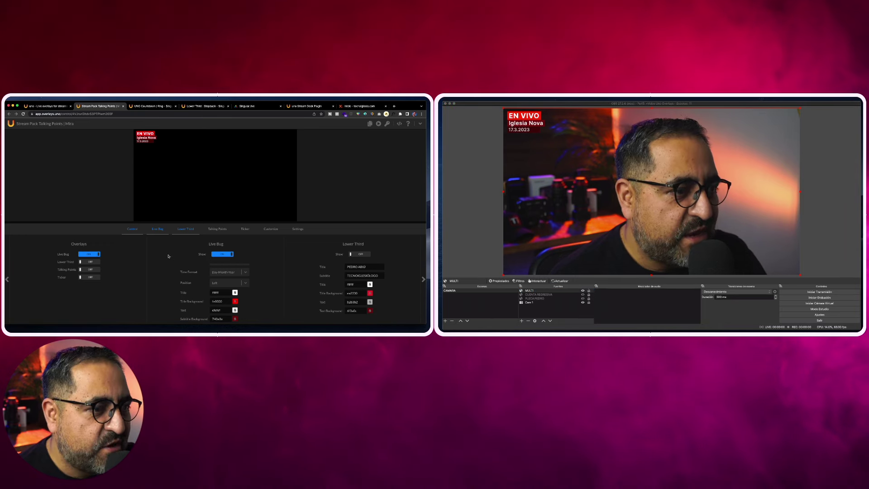
left_click(92, 254)
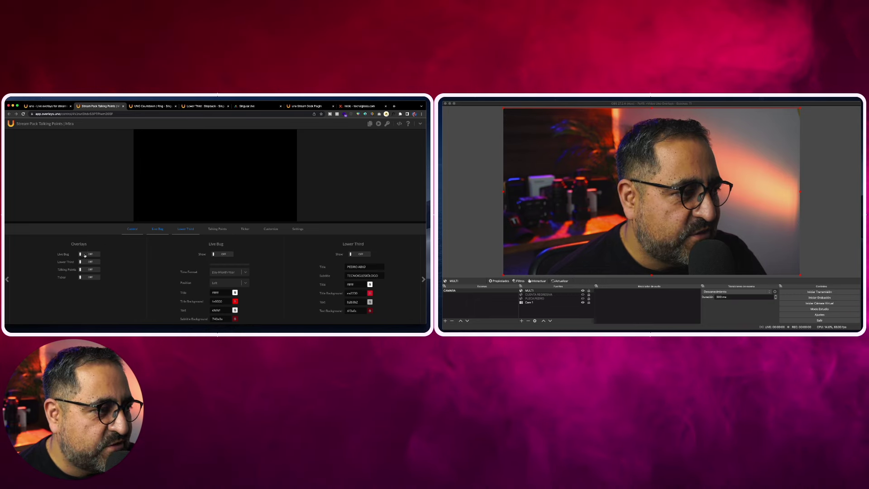
left_click(84, 255)
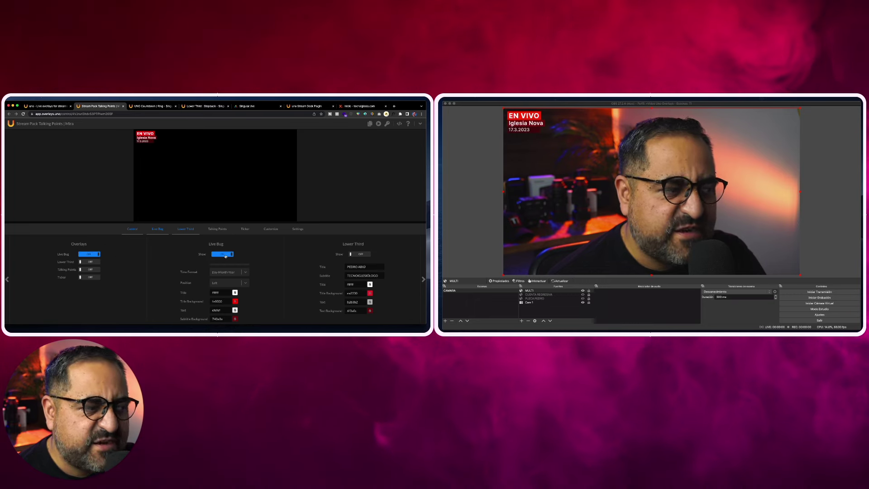
left_click(223, 254)
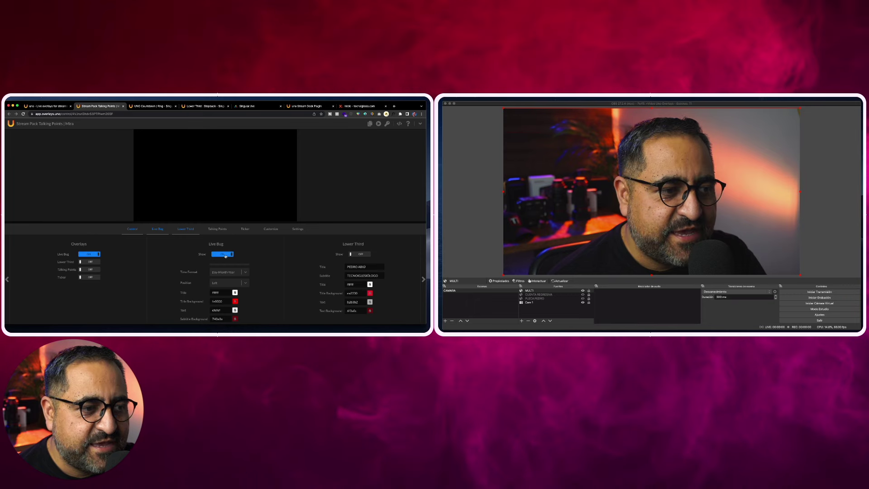